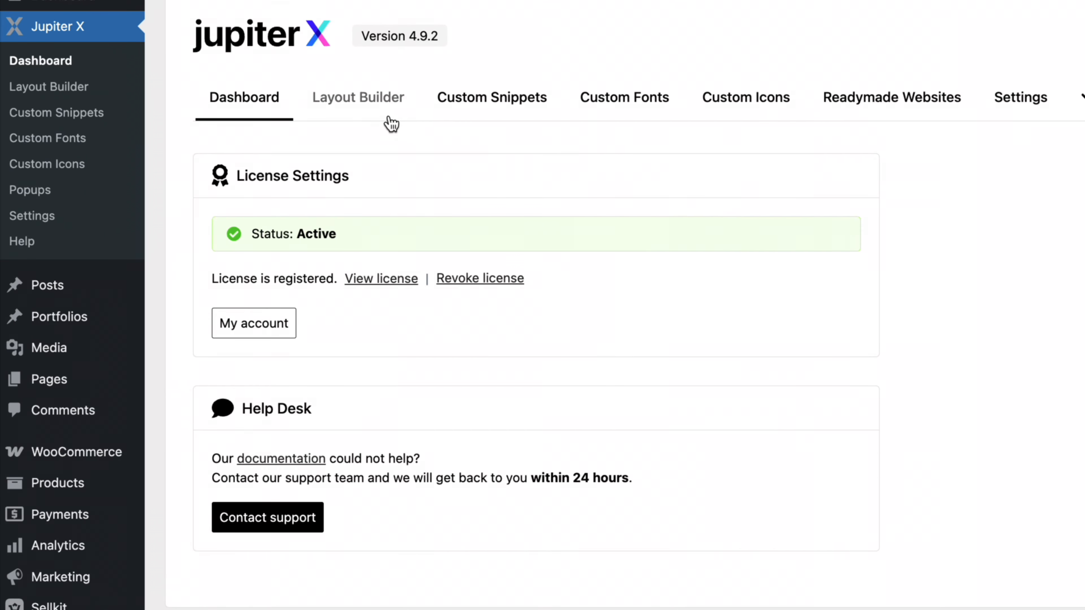
Open the existing Product Archive template from the Layout Builder for editing and select its products widget
{"action": "left_click", "coordinate": [239, 170]}
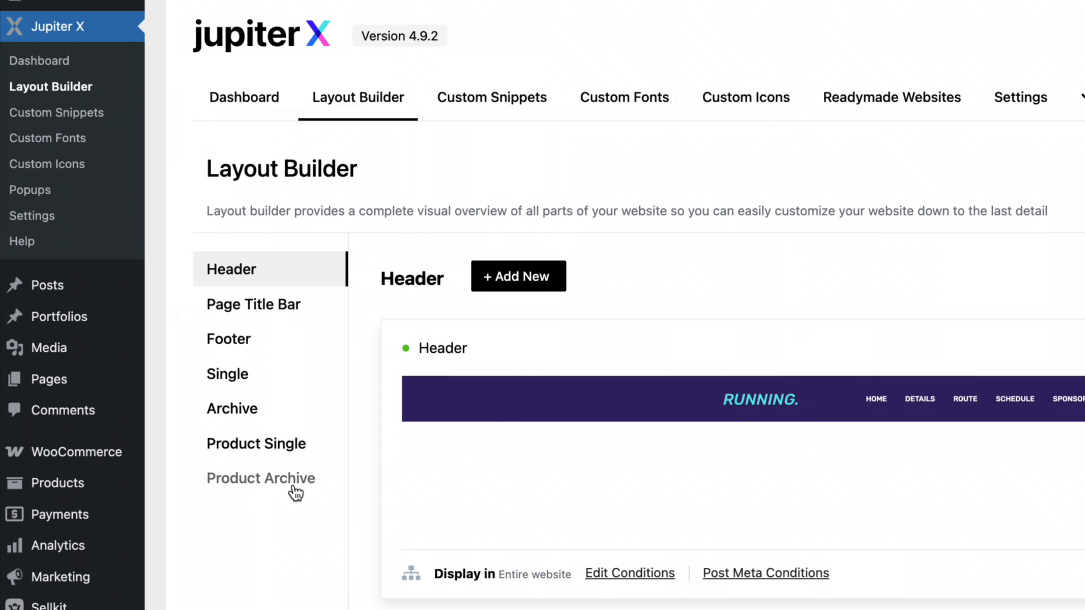
{"action": "left_click", "coordinate": [258, 482]}
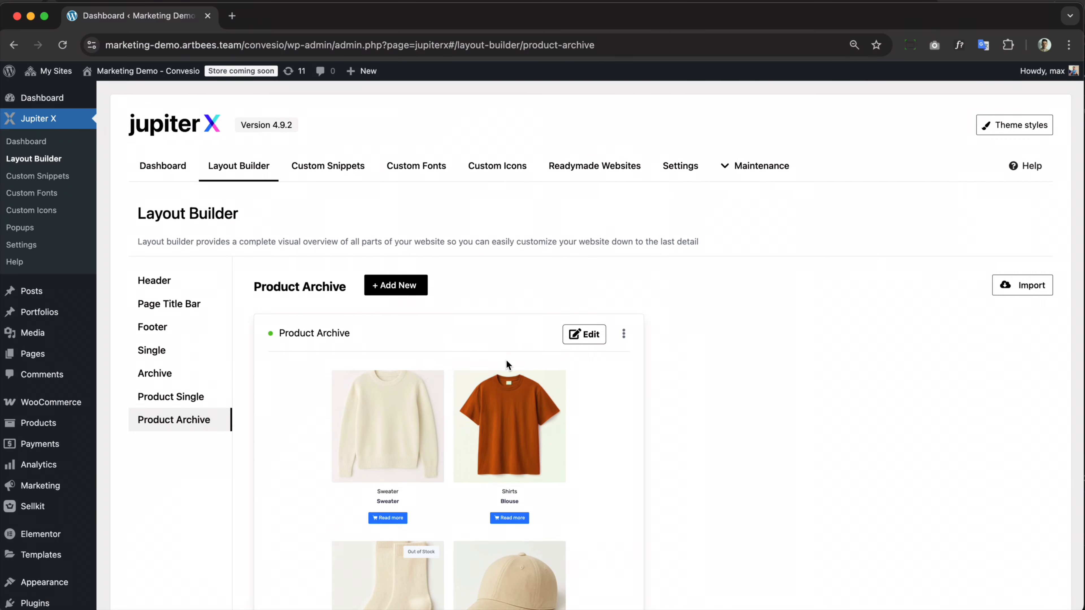
{"action": "scroll", "coordinate": [506, 361], "scroll_direction": "down", "scroll_amount": 3}
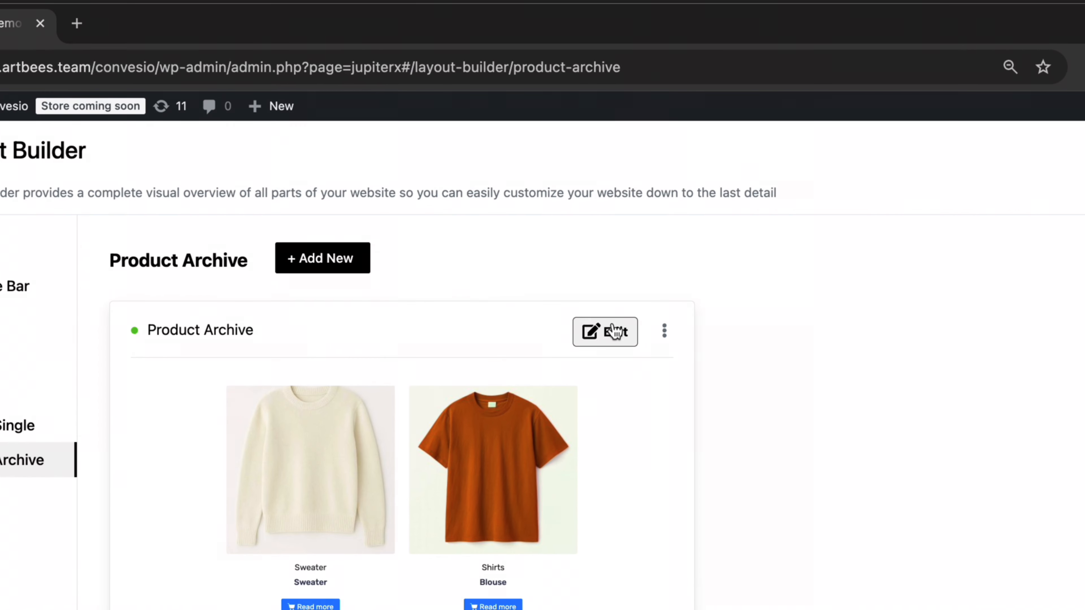
{"action": "left_click", "coordinate": [589, 222]}
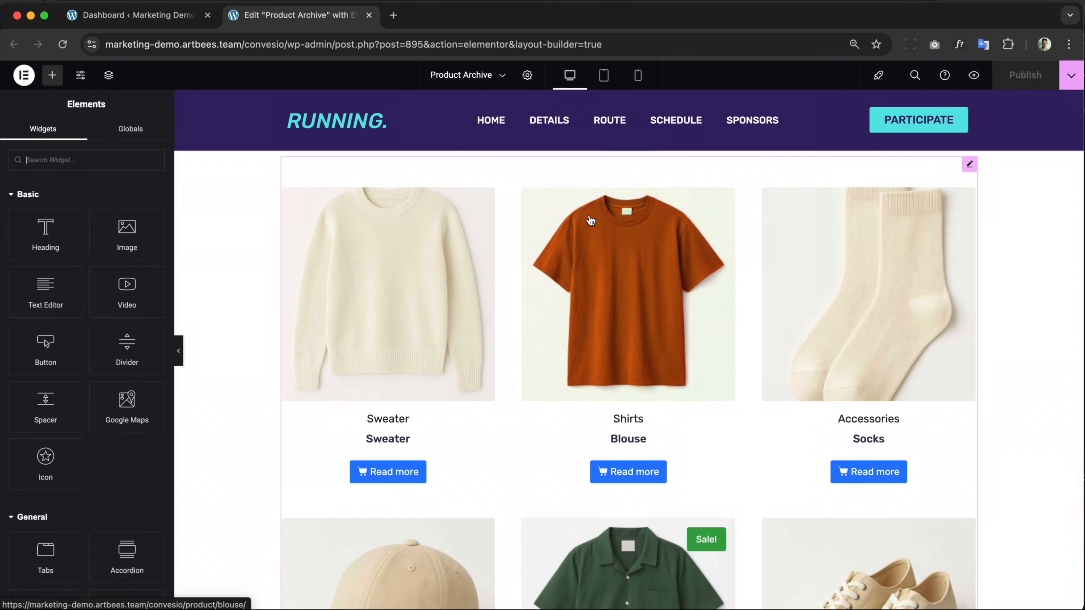
{"action": "left_click", "coordinate": [396, 265]}
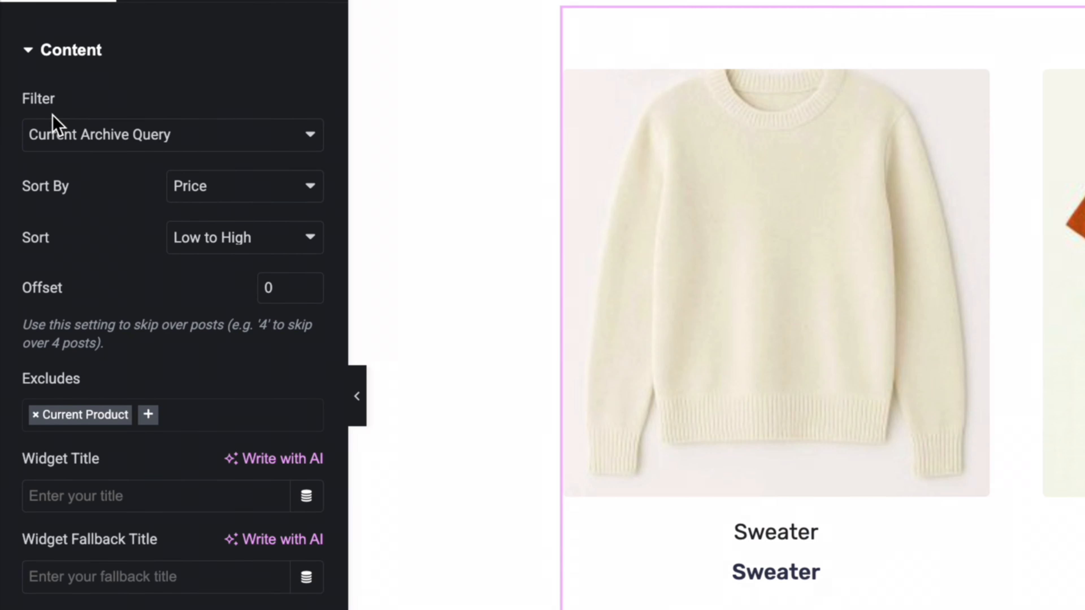
Keep the Current Archive Query filter and sort the products by Date, Low to High
{"action": "left_click", "coordinate": [94, 141]}
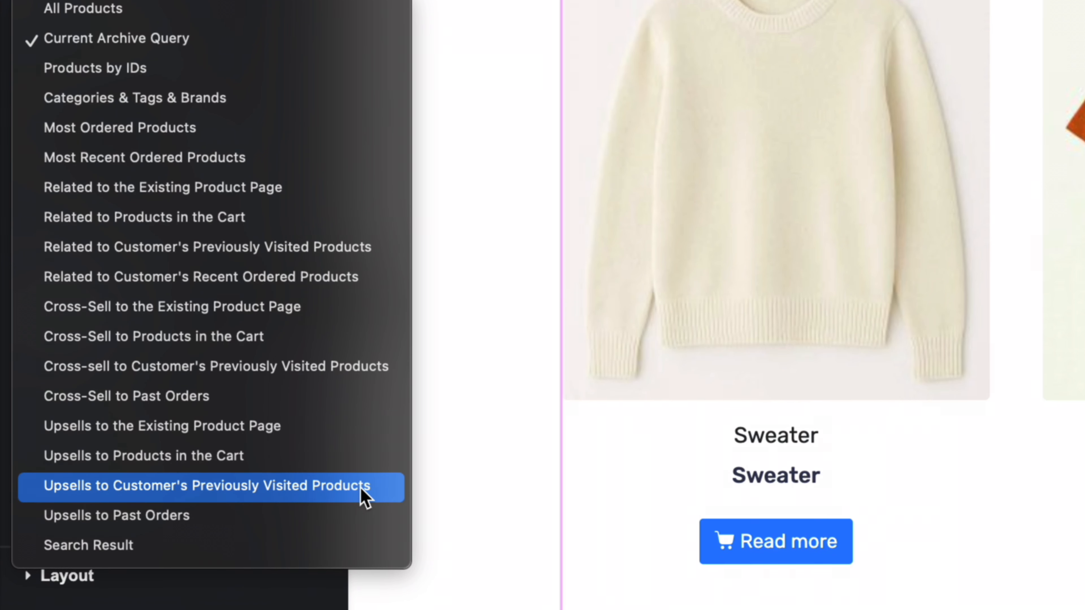
{"action": "left_click", "coordinate": [250, 30]}
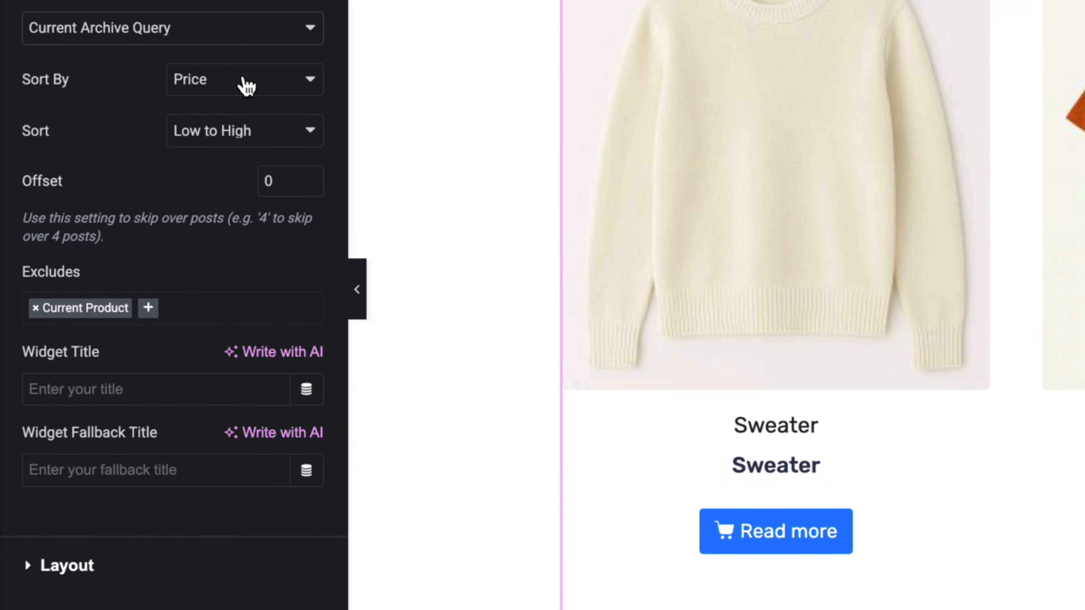
{"action": "left_click", "coordinate": [246, 84]}
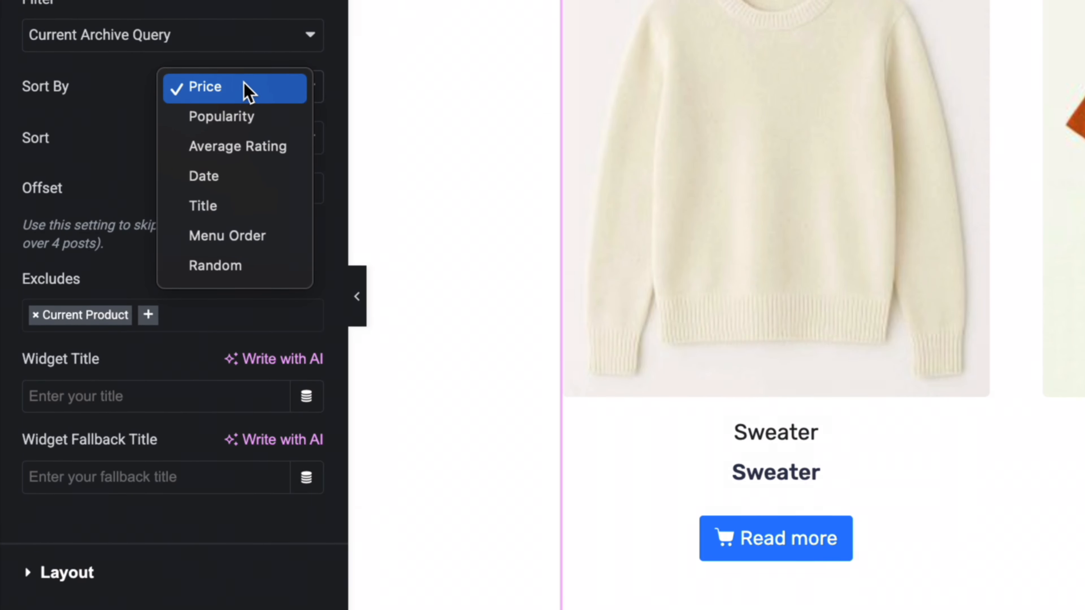
{"action": "left_click", "coordinate": [232, 179]}
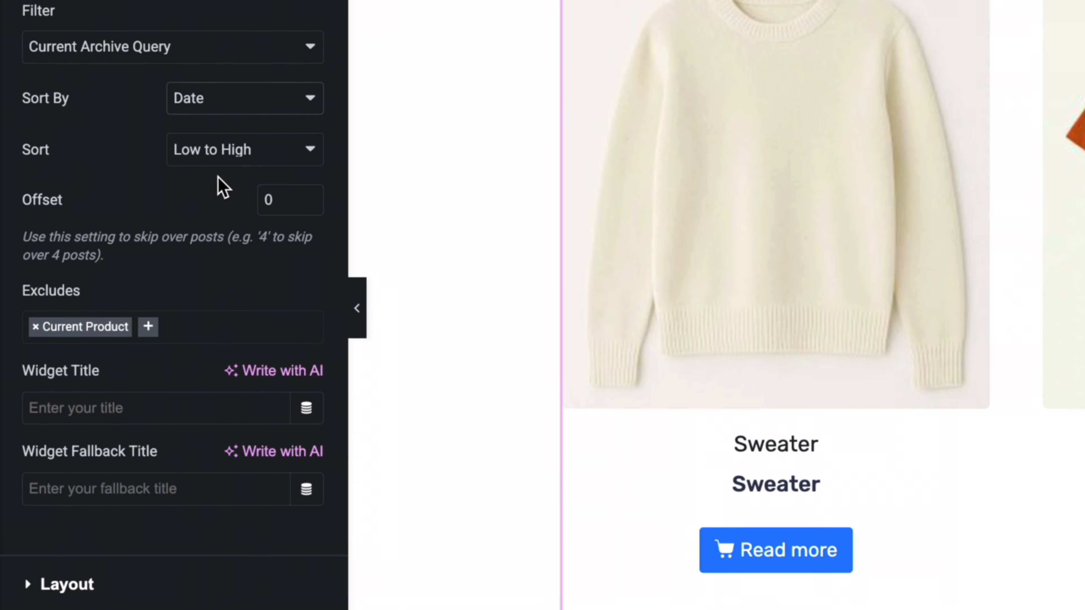
{"action": "left_click", "coordinate": [200, 156]}
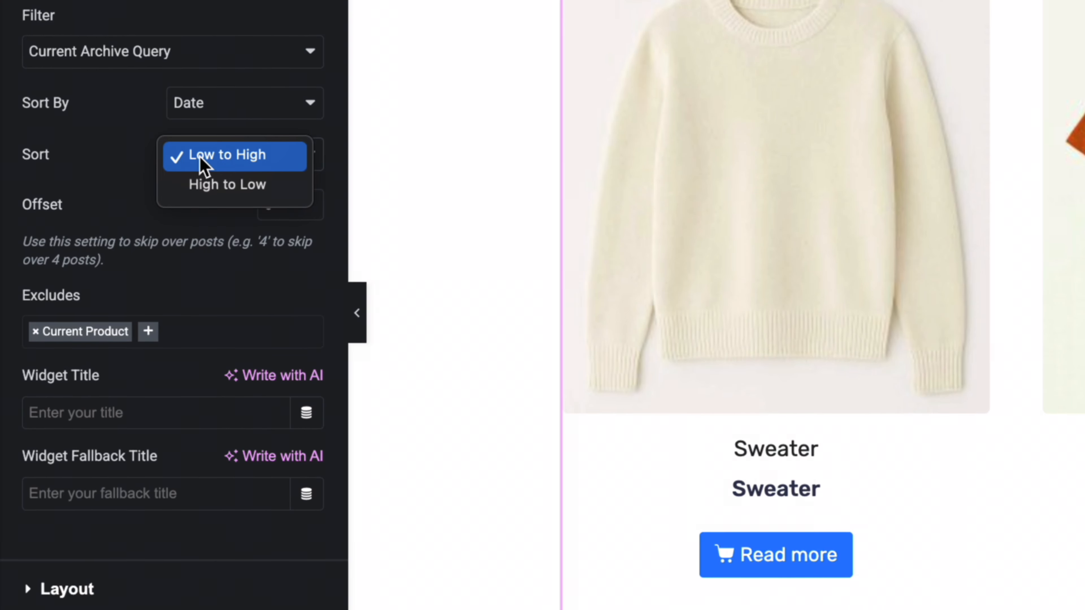
{"action": "left_click", "coordinate": [133, 168]}
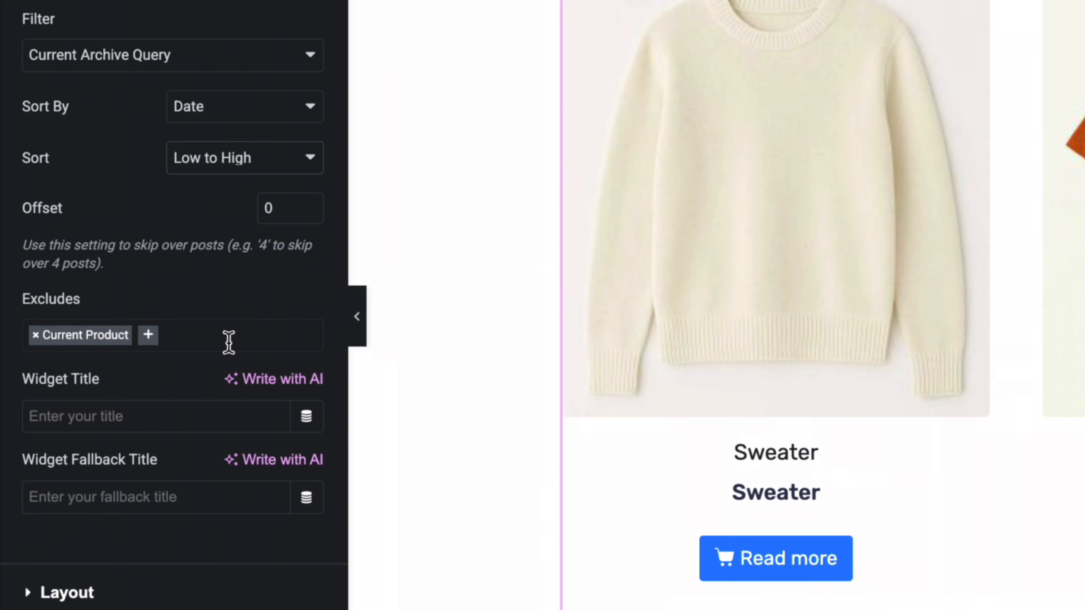
Set the products widget's layout and style source to Custom and look through the additional layout options
{"action": "left_click", "coordinate": [143, 598]}
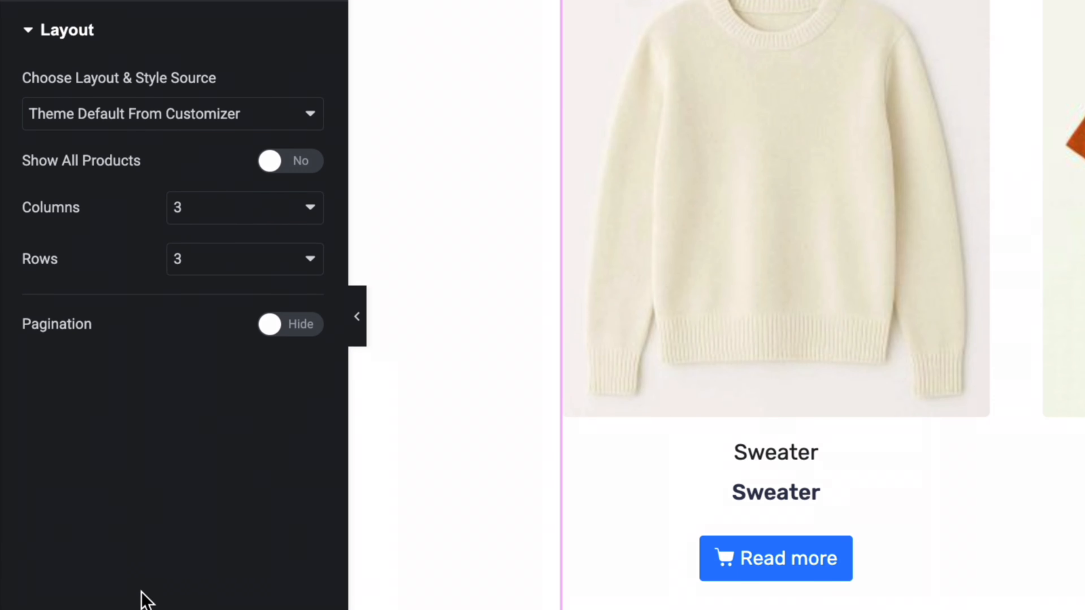
{"action": "left_click", "coordinate": [217, 124]}
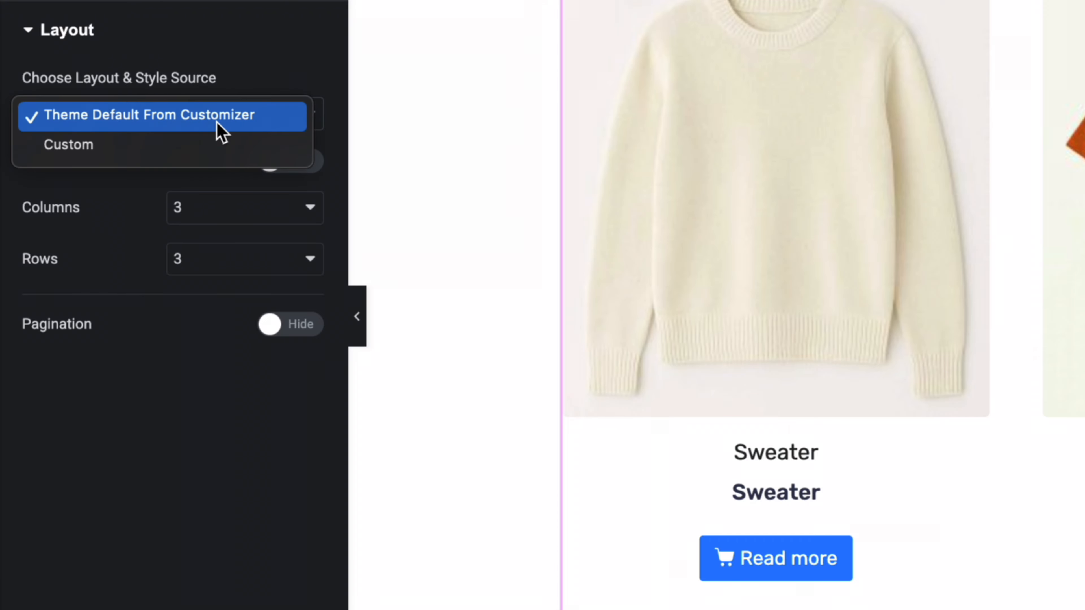
{"action": "left_click", "coordinate": [76, 145]}
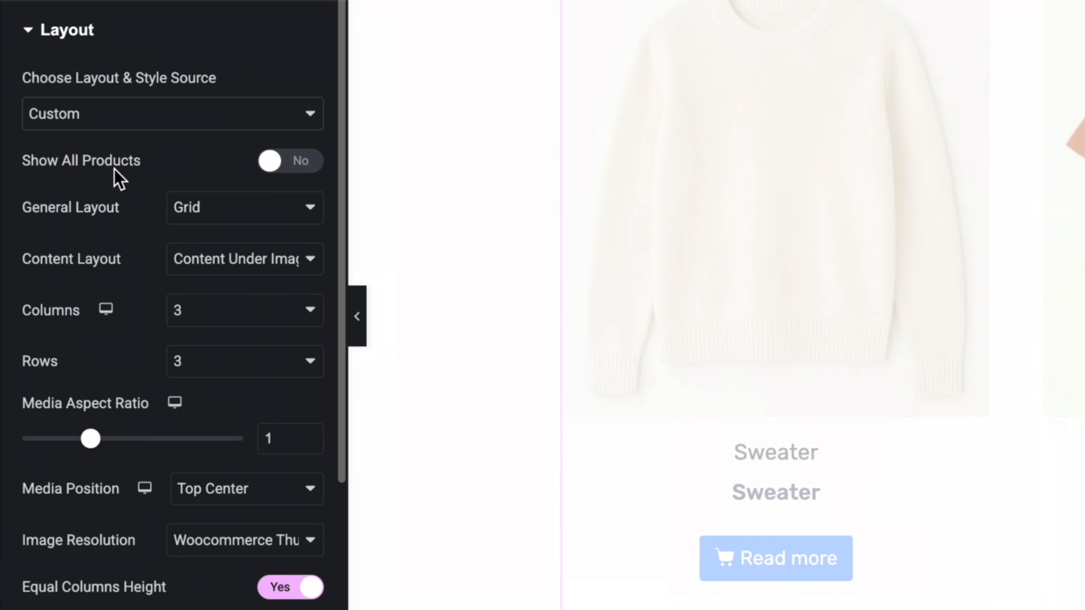
{"action": "scroll", "coordinate": [218, 363], "scroll_direction": "down", "scroll_amount": 6}
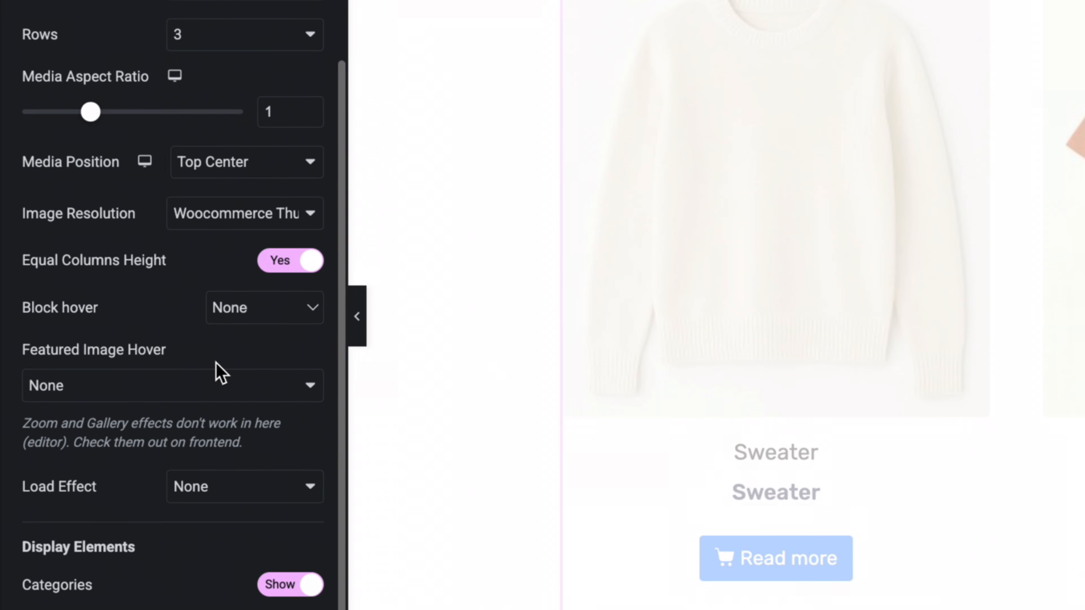
{"action": "scroll", "coordinate": [220, 374], "scroll_direction": "up", "scroll_amount": 6}
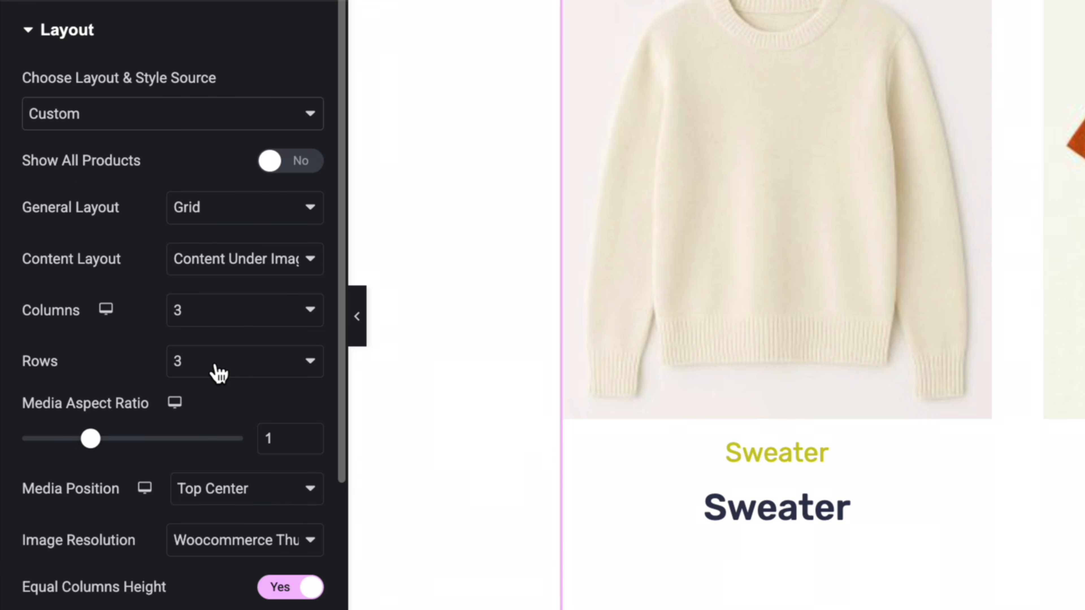
Try the Matrix general layout for the products and review the arrangement down the page
{"action": "left_click", "coordinate": [214, 209]}
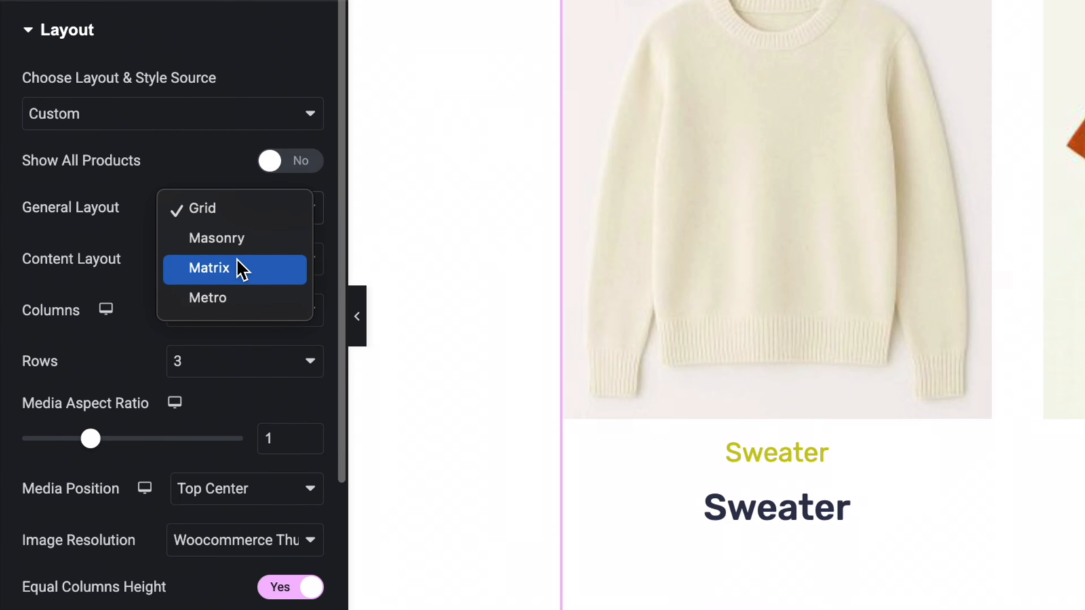
{"action": "left_click", "coordinate": [242, 266]}
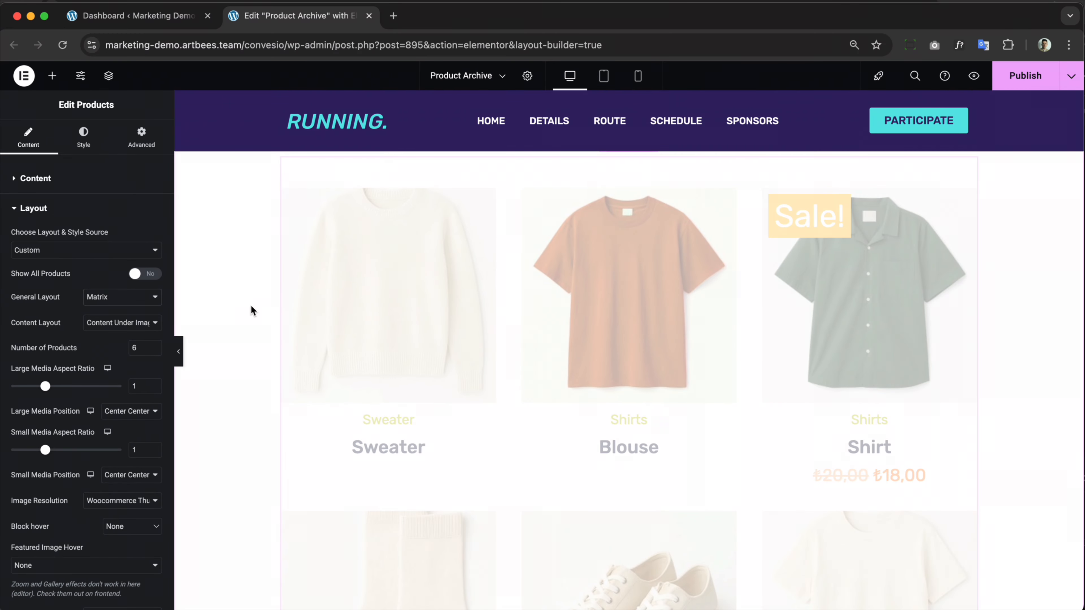
{"action": "scroll", "coordinate": [251, 305], "scroll_direction": "down", "scroll_amount": 10}
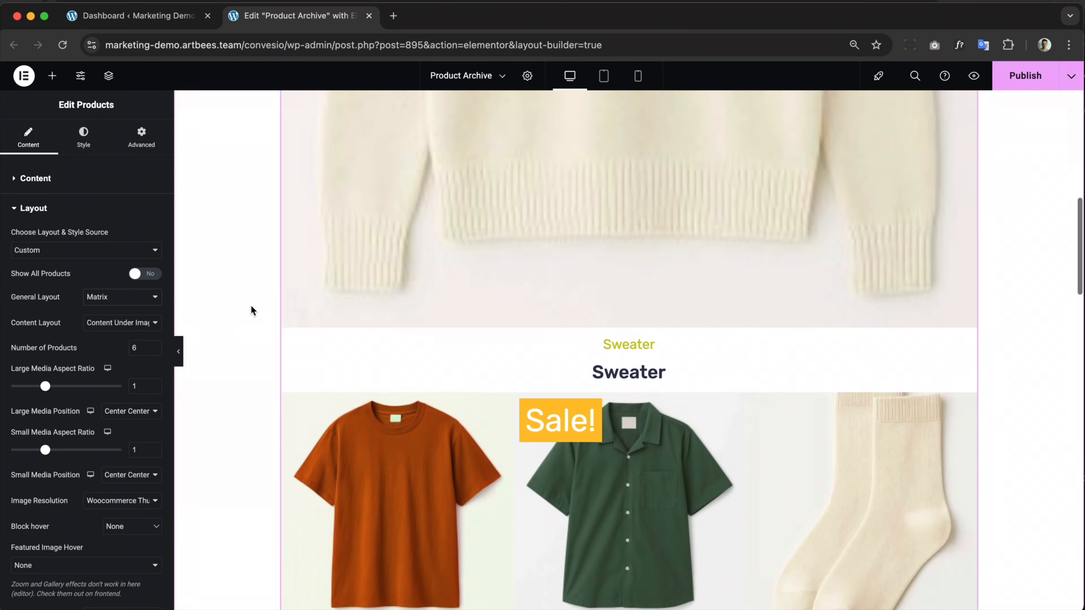
{"action": "scroll", "coordinate": [251, 305], "scroll_direction": "down", "scroll_amount": 15}
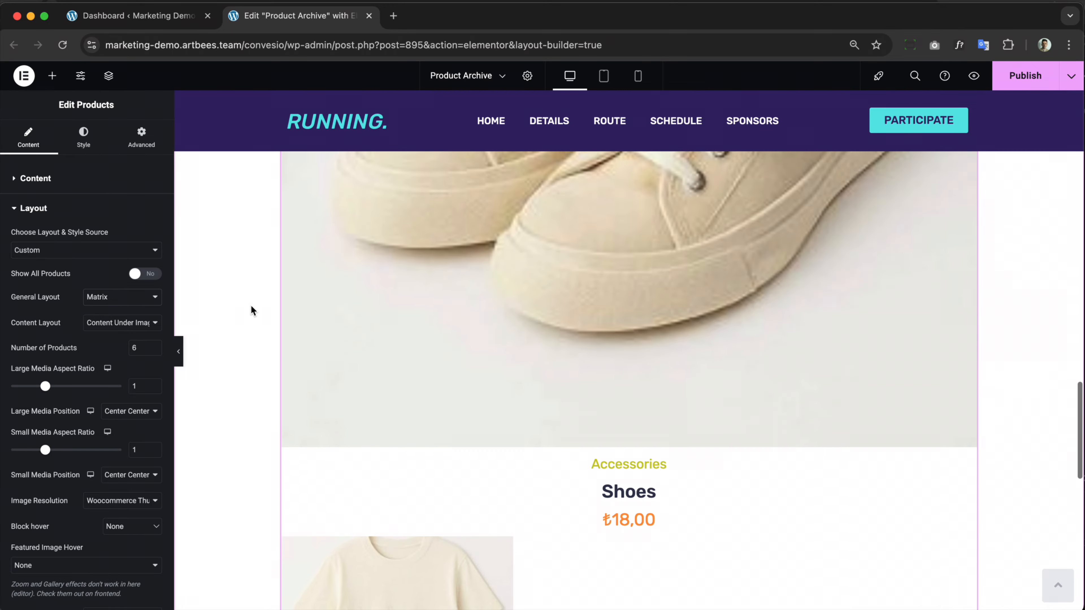
{"action": "scroll", "coordinate": [250, 305], "scroll_direction": "down", "scroll_amount": 8}
{"action": "scroll", "coordinate": [250, 305], "scroll_direction": "up", "scroll_amount": 6}
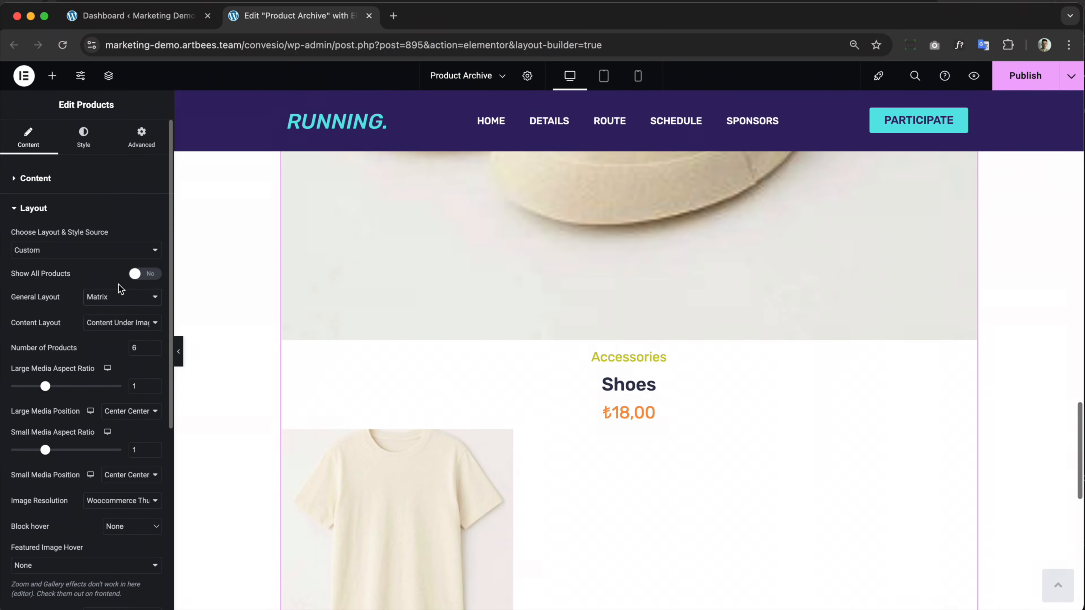
Preview the Metro general layout for the products and set the layout back to Grid
{"action": "left_click", "coordinate": [121, 295]}
{"action": "left_click", "coordinate": [106, 316]}
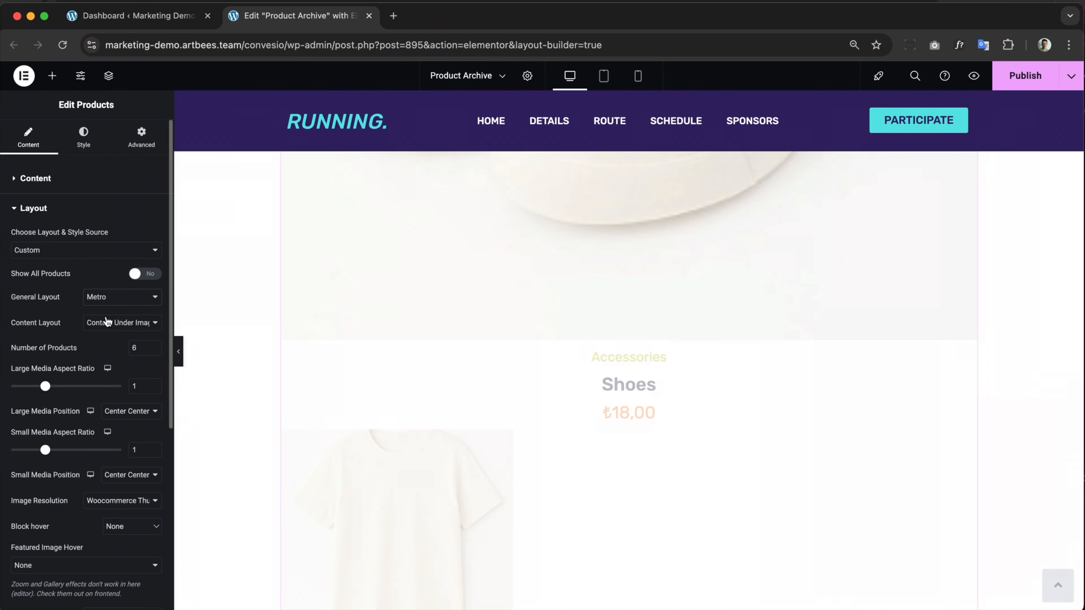
{"action": "scroll", "coordinate": [210, 282], "scroll_direction": "down", "scroll_amount": 2}
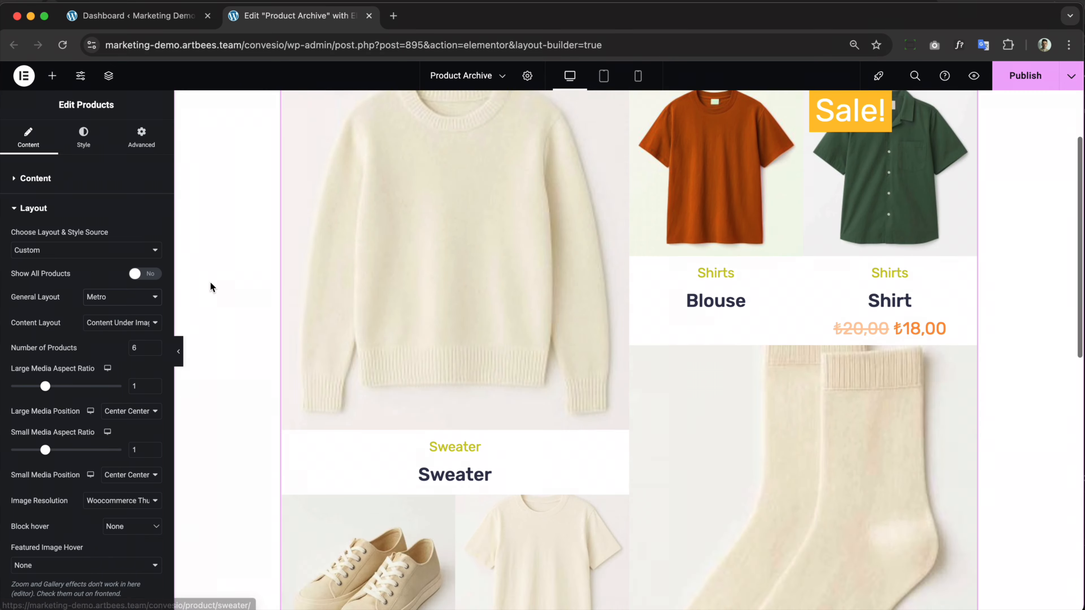
{"action": "scroll", "coordinate": [210, 283], "scroll_direction": "down", "scroll_amount": 5}
{"action": "scroll", "coordinate": [210, 283], "scroll_direction": "up", "scroll_amount": 7}
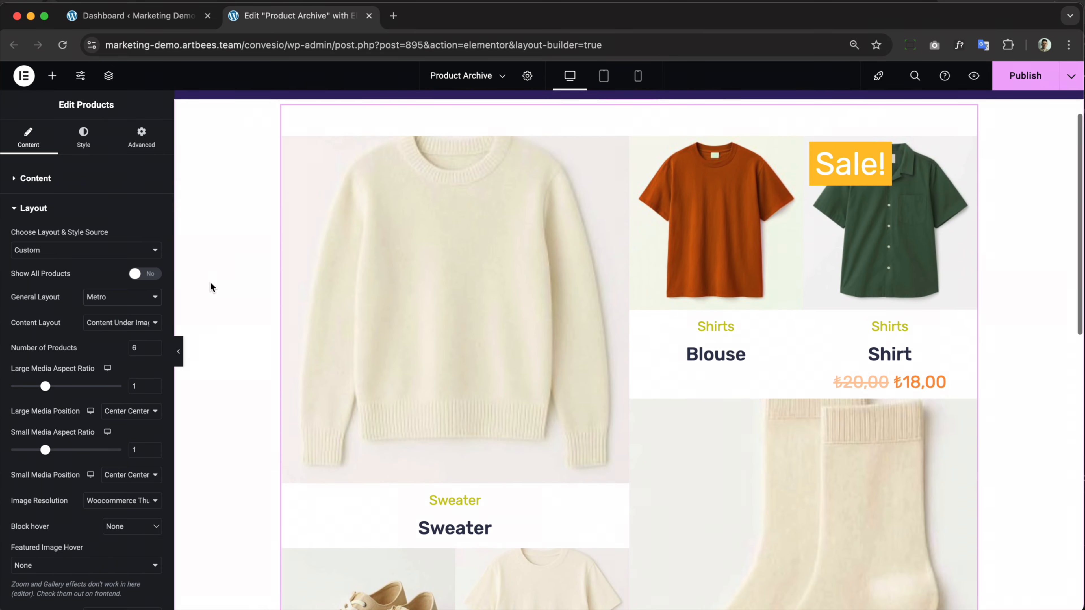
{"action": "left_click", "coordinate": [125, 298]}
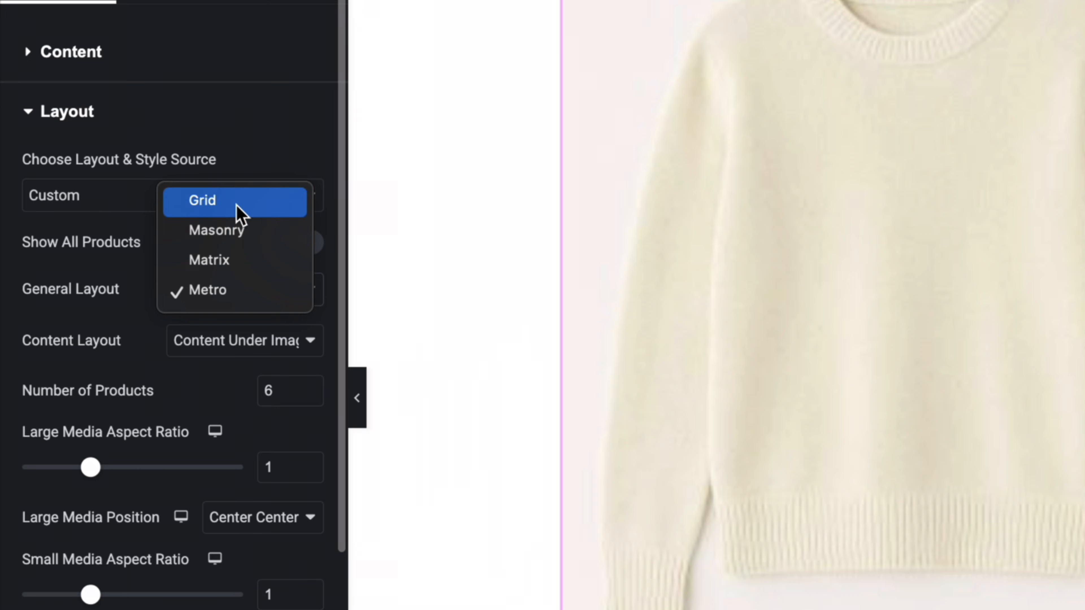
{"action": "left_click", "coordinate": [242, 212]}
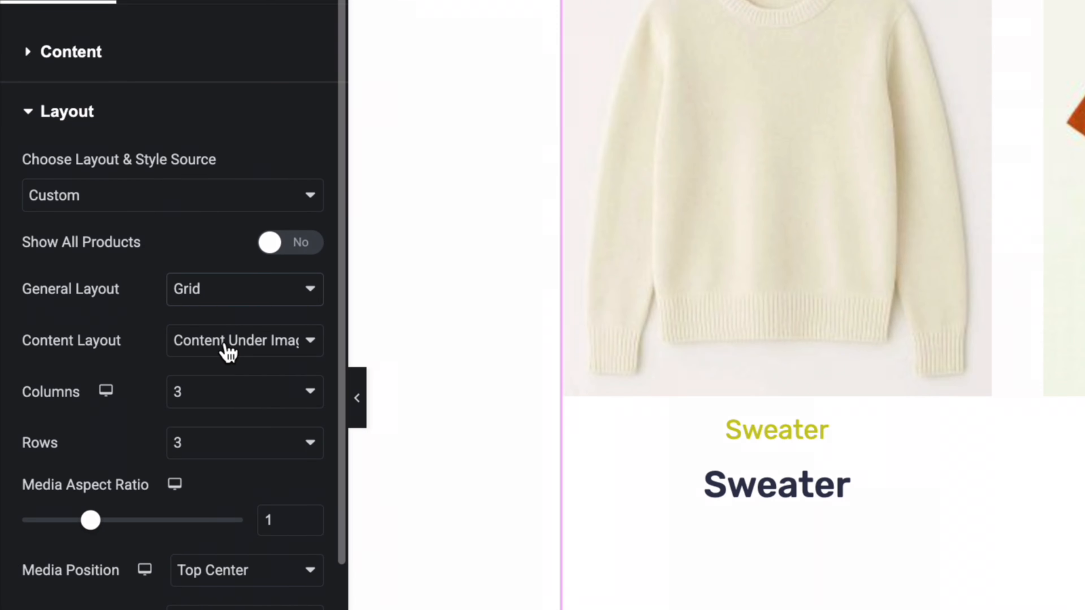
Try the Content Overlay and Content on the Side content layouts, and return to Content Under Image
{"action": "left_click", "coordinate": [228, 346]}
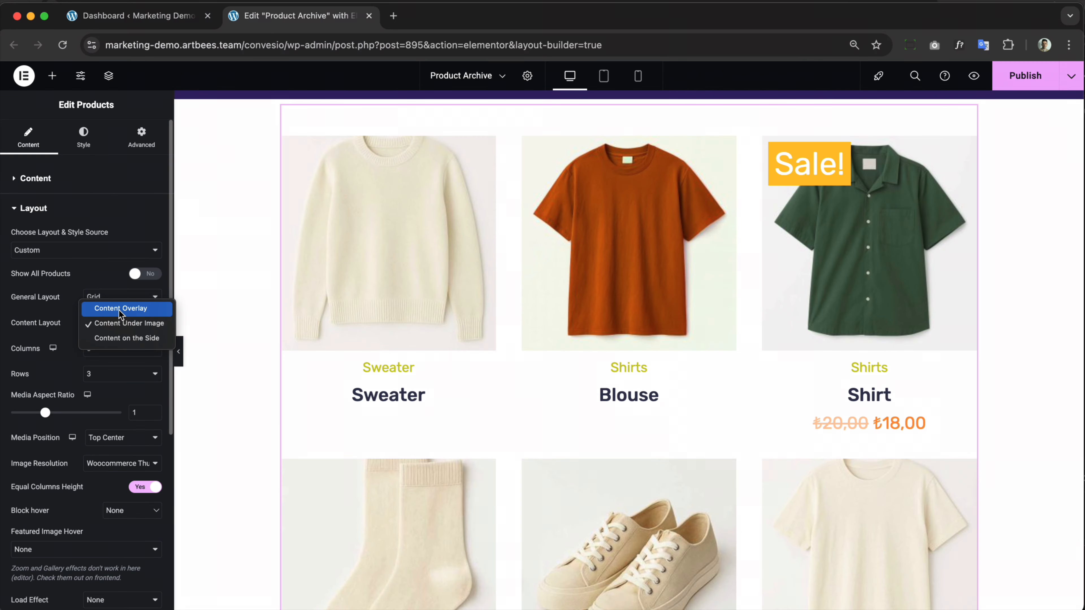
{"action": "left_click", "coordinate": [217, 314]}
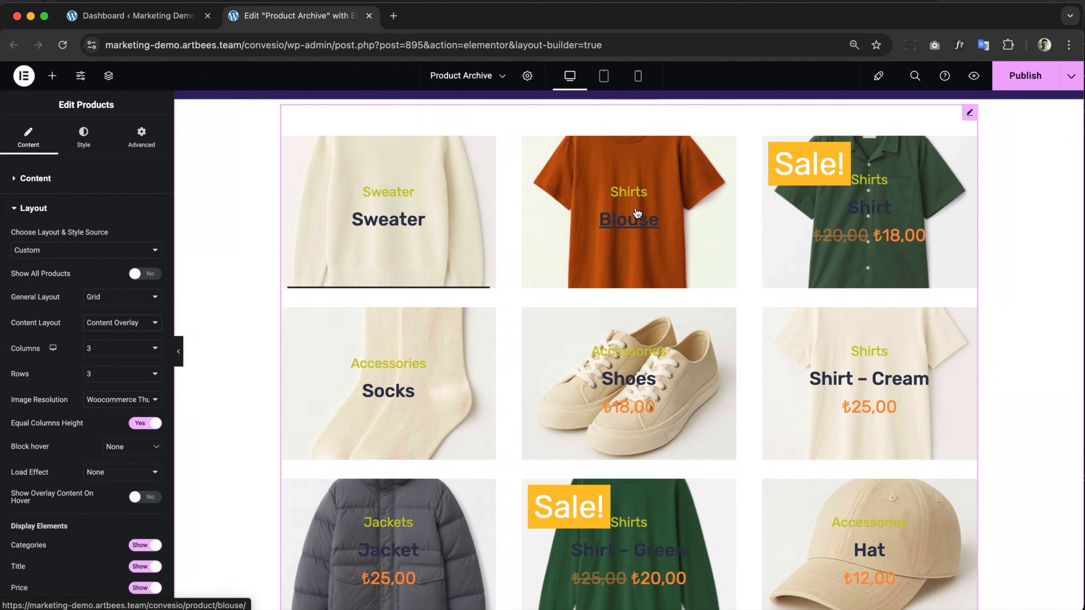
{"action": "left_click", "coordinate": [134, 324]}
{"action": "left_click", "coordinate": [132, 353]}
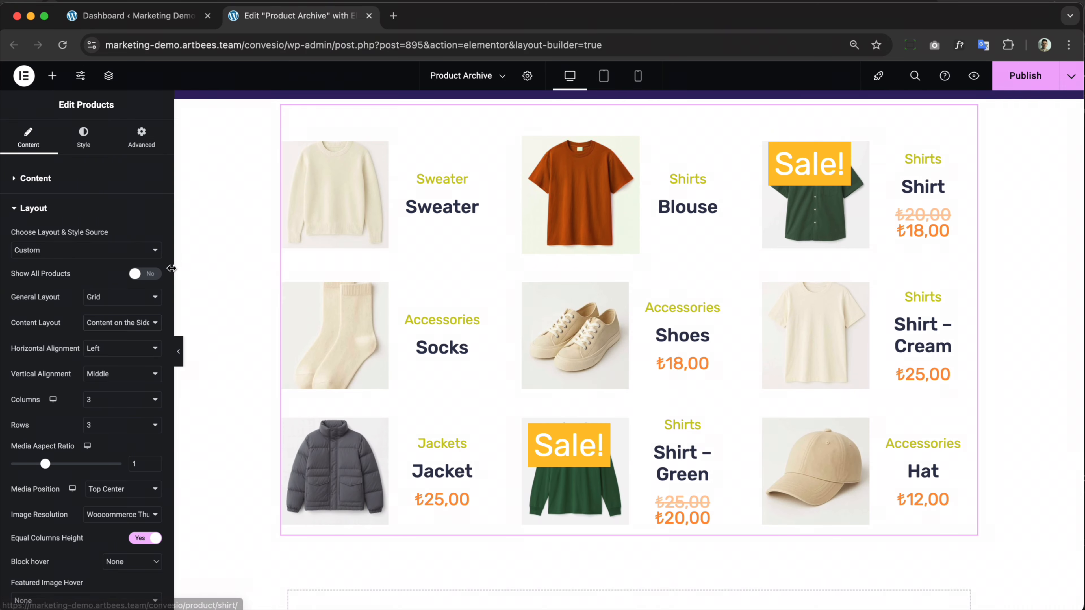
{"action": "left_click", "coordinate": [124, 328]}
{"action": "left_click", "coordinate": [122, 310]}
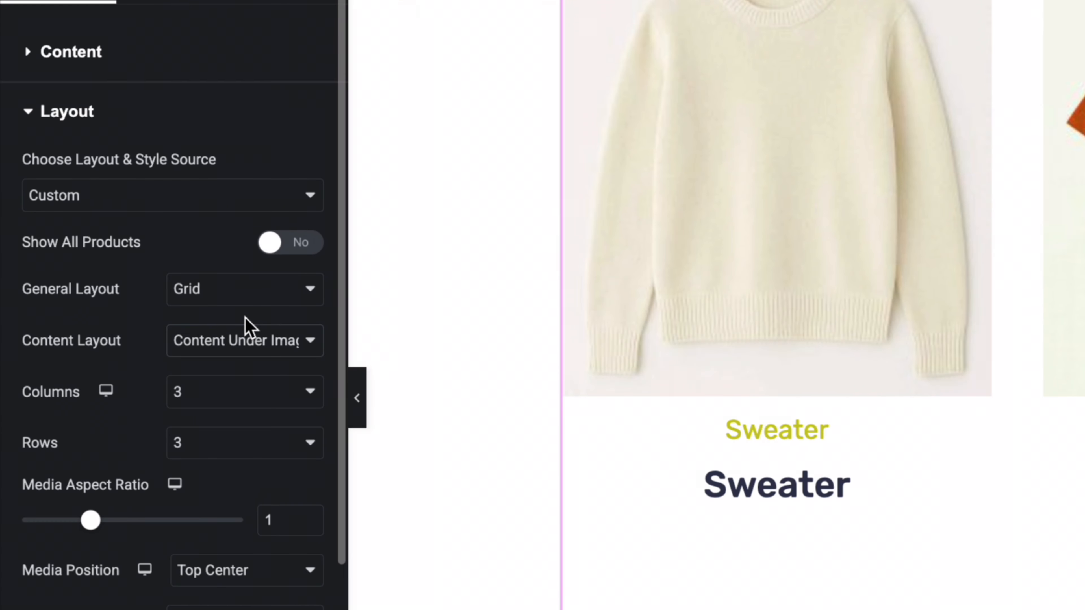
Try the product grid with 2 and 5 columns, and set it back to 3 columns
{"action": "left_click", "coordinate": [203, 397]}
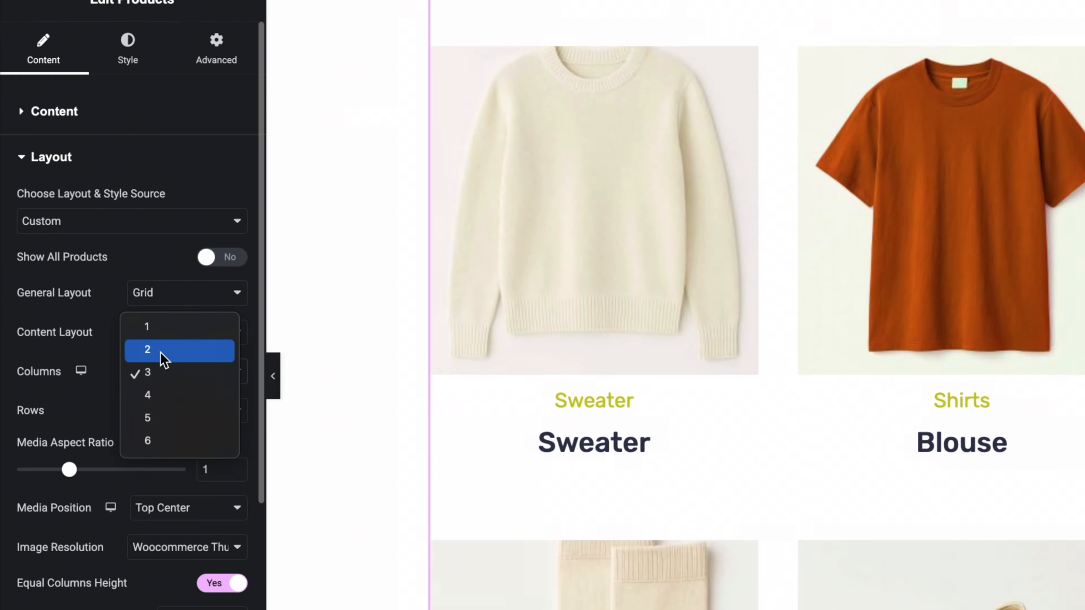
{"action": "left_click", "coordinate": [211, 368]}
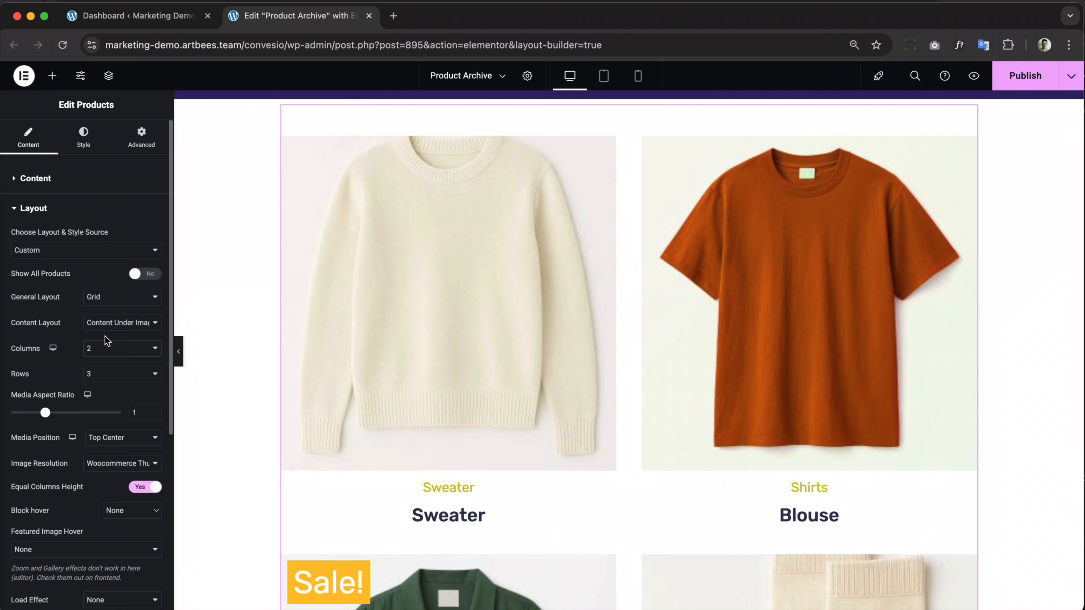
{"action": "left_click", "coordinate": [110, 348]}
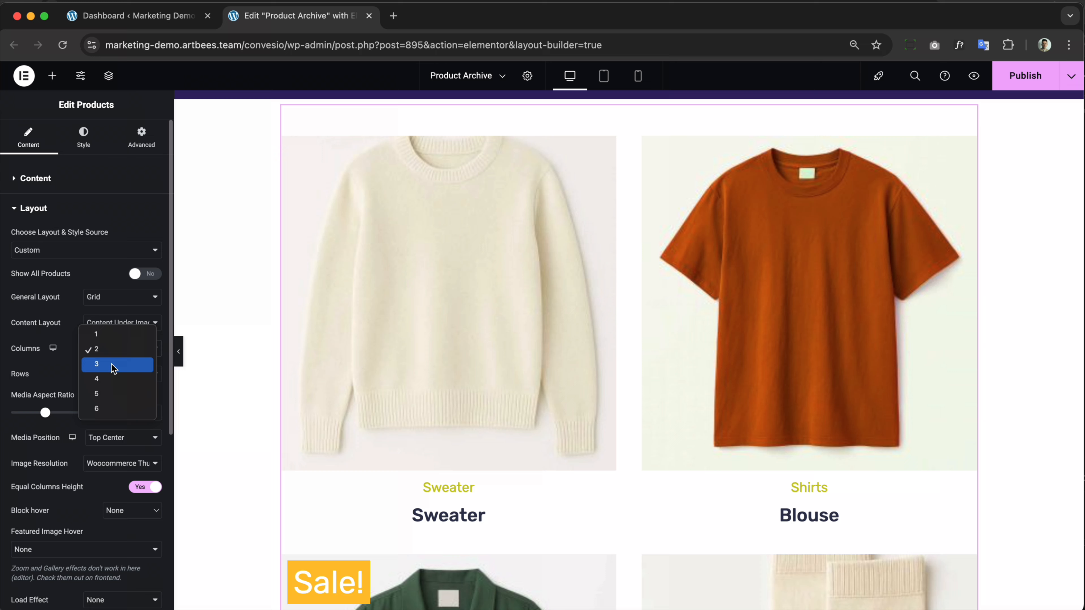
{"action": "left_click", "coordinate": [112, 395]}
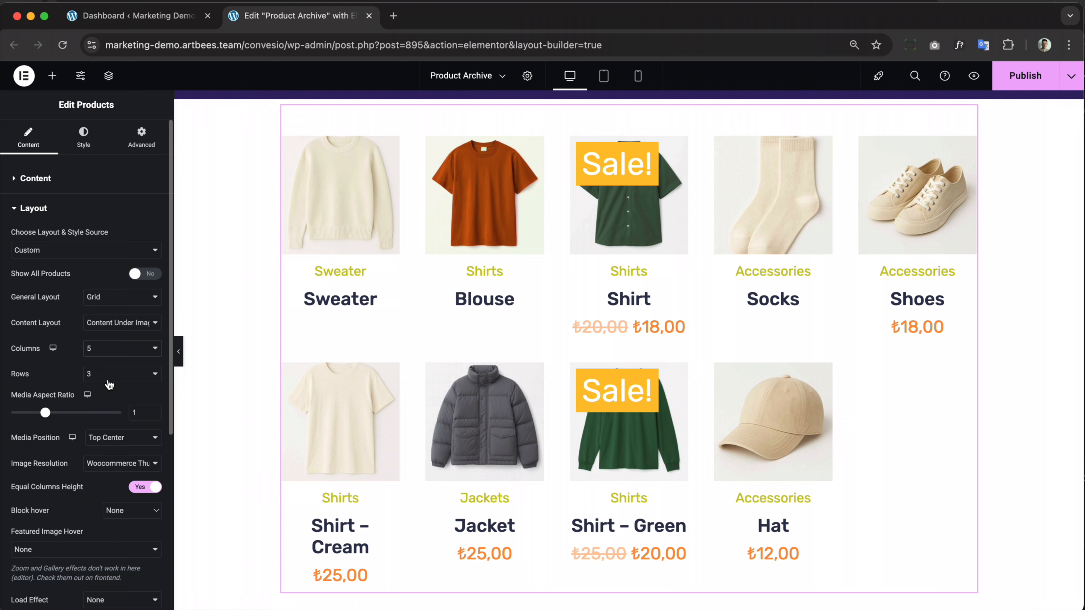
{"action": "left_click", "coordinate": [99, 348]}
{"action": "left_click", "coordinate": [102, 321]}
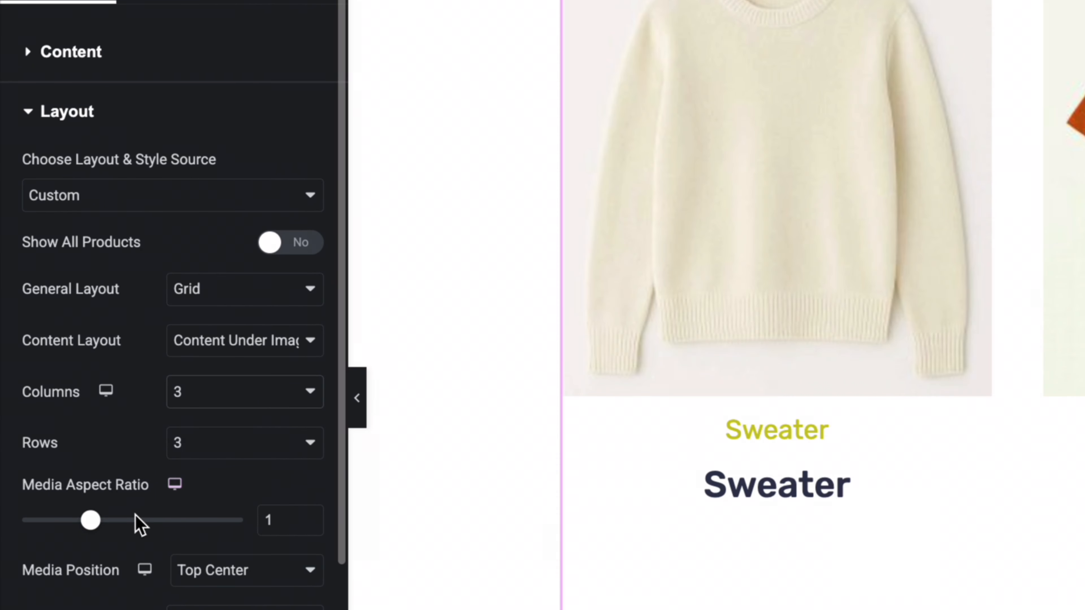
Try media aspect ratios of 0,6 and 0,4 and 1,4 for the product images, and set the ratio back to 1
{"action": "left_click_drag", "start_coordinate": [89, 520], "coordinate": [60, 521]}
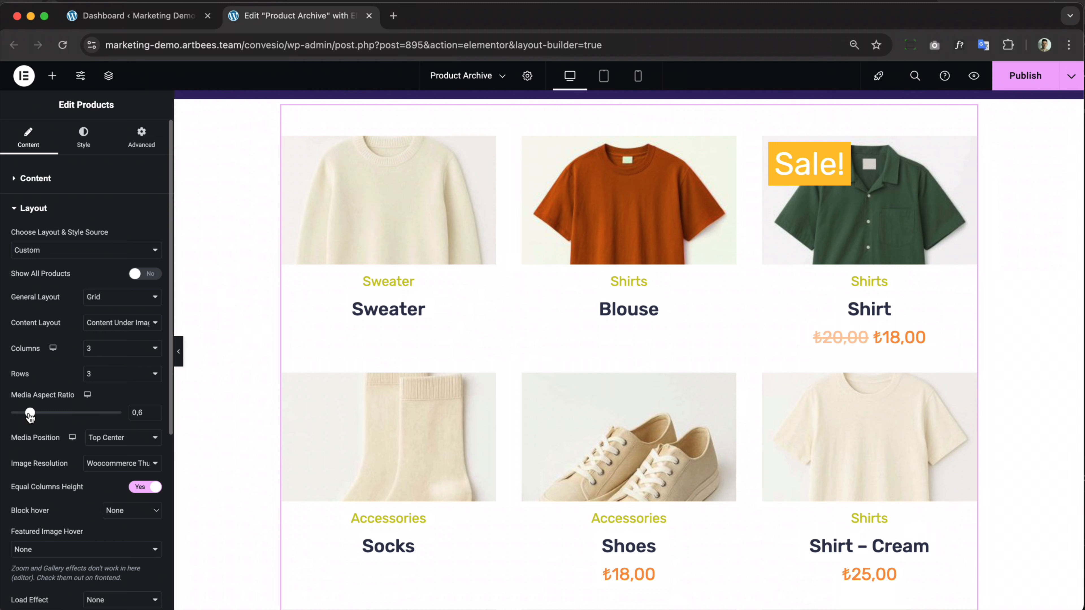
{"action": "left_click_drag", "start_coordinate": [31, 415], "coordinate": [24, 417]}
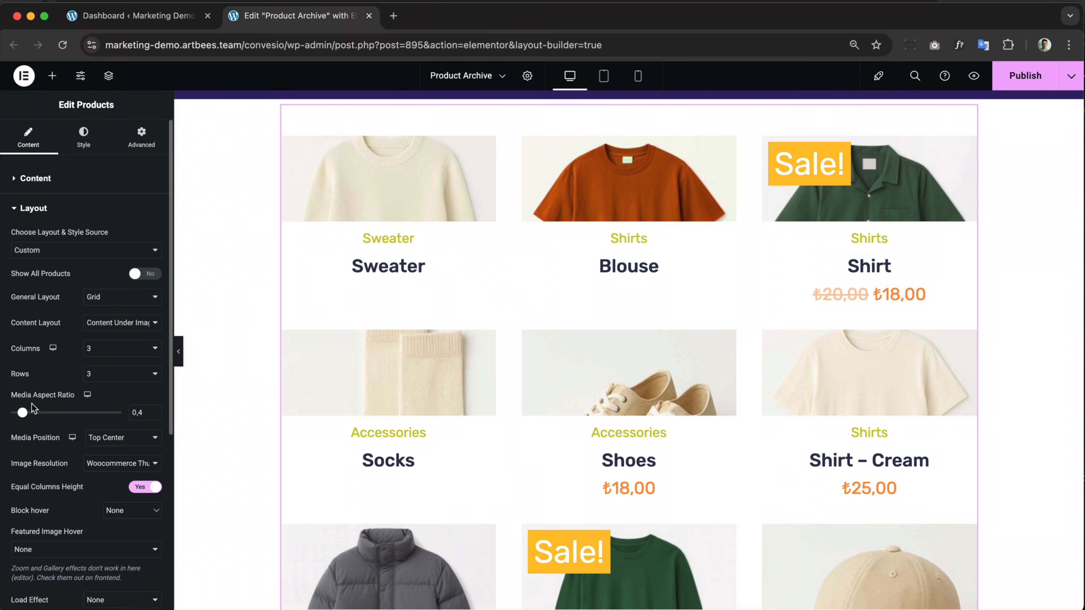
{"action": "left_click_drag", "start_coordinate": [32, 417], "coordinate": [62, 414]}
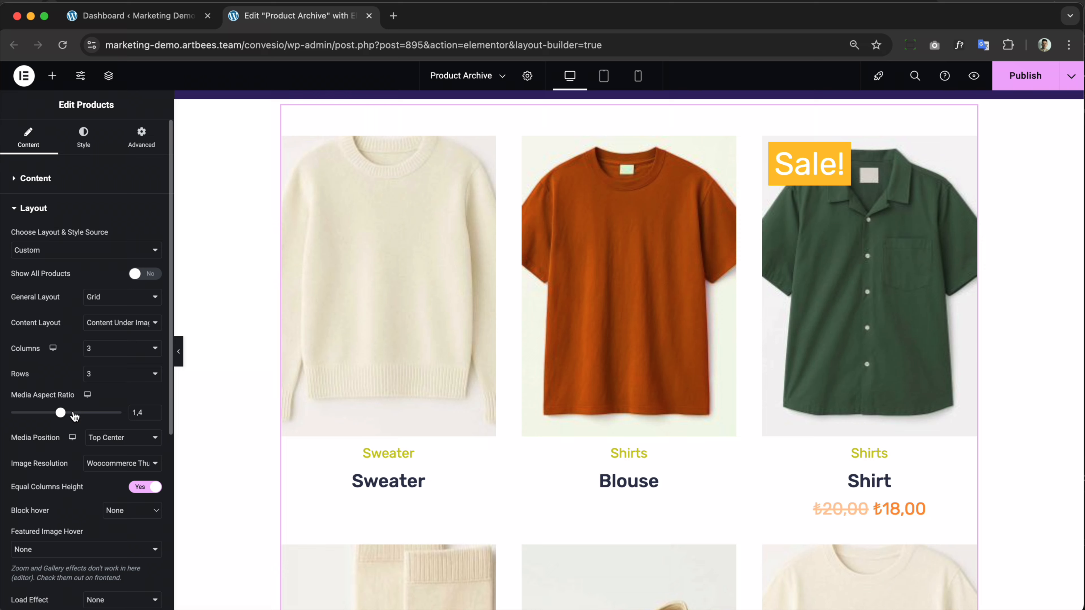
{"action": "left_click_drag", "start_coordinate": [60, 413], "coordinate": [46, 415]}
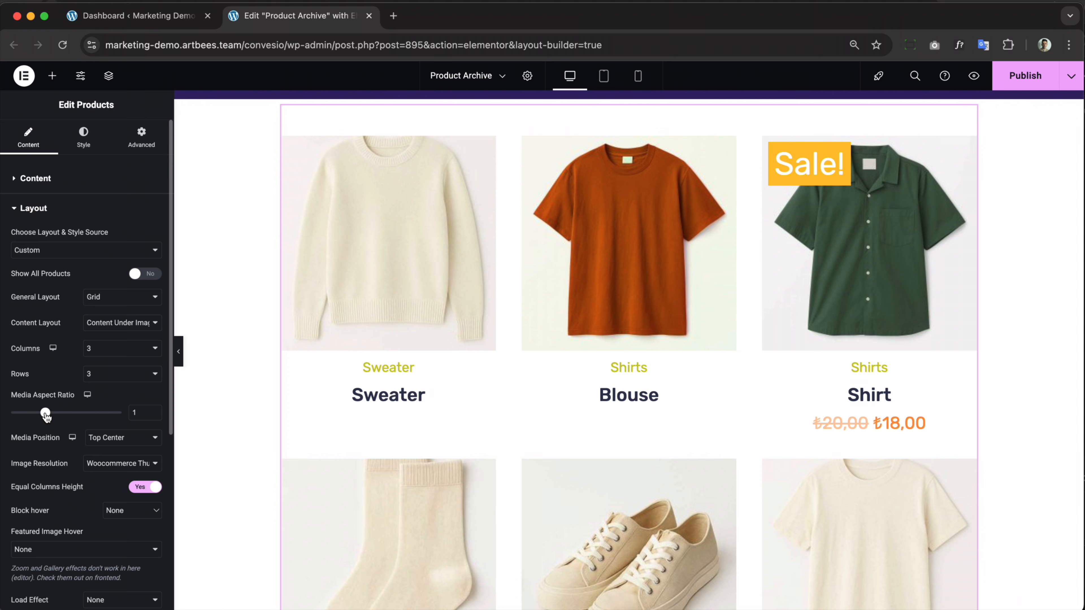
Try hiding the categories in the products' display elements, and show them again
{"action": "scroll", "coordinate": [45, 413], "scroll_direction": "down", "scroll_amount": 5}
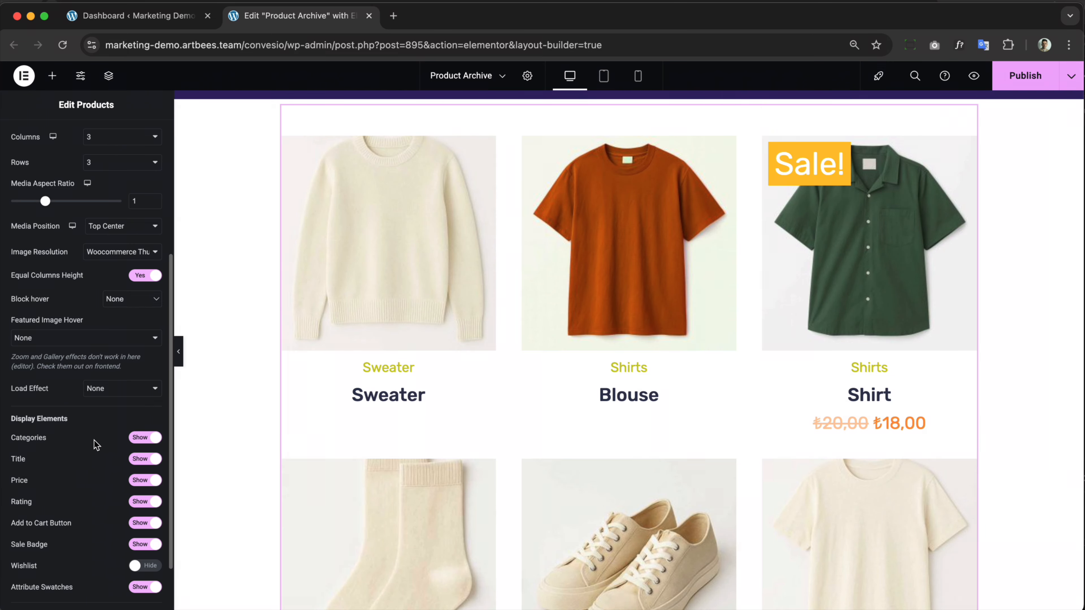
{"action": "scroll", "coordinate": [94, 444], "scroll_direction": "down", "scroll_amount": 5}
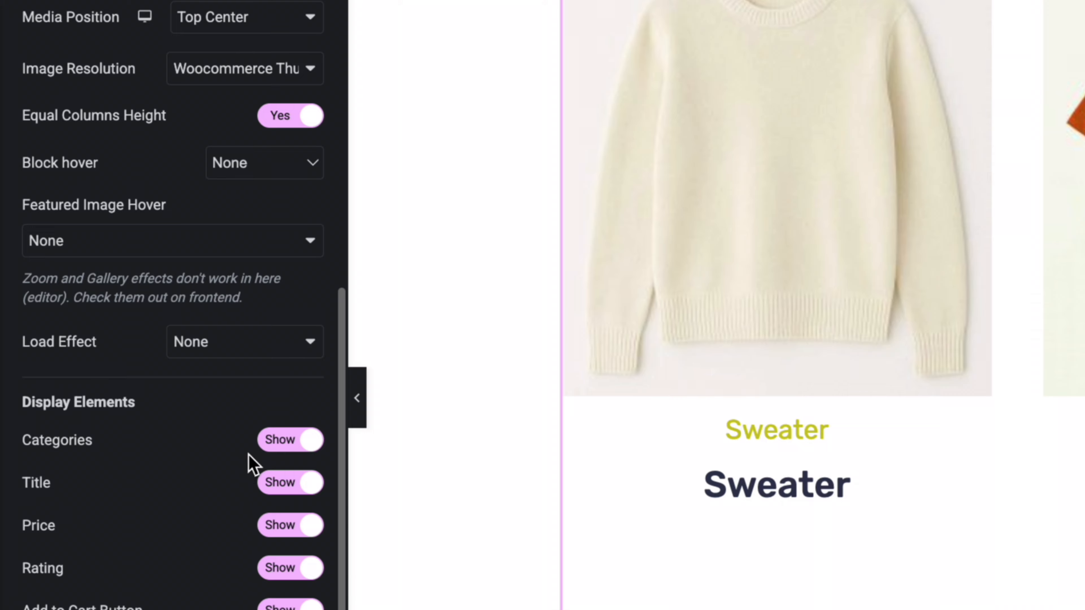
{"action": "left_click", "coordinate": [282, 444]}
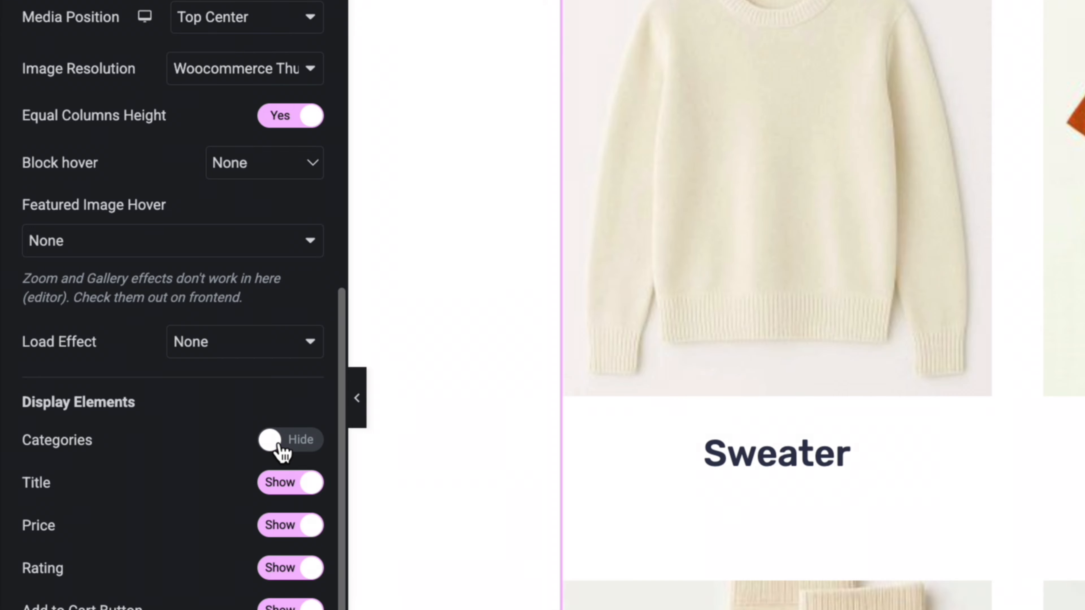
{"action": "left_click", "coordinate": [282, 447]}
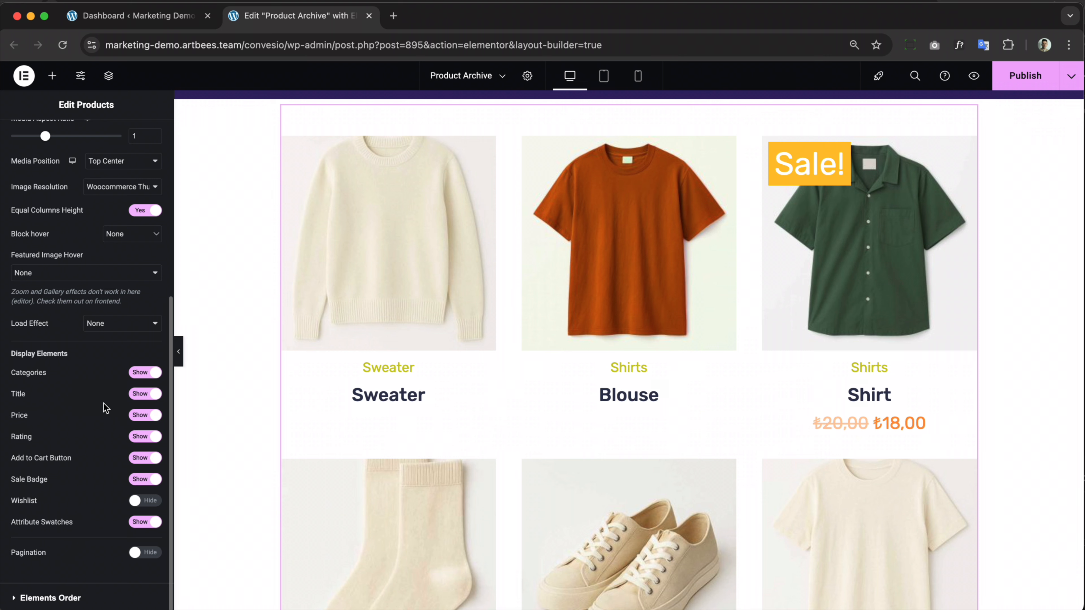
Try hiding the sale badge, check the product grid without it, and show the badge again
{"action": "left_click", "coordinate": [142, 481]}
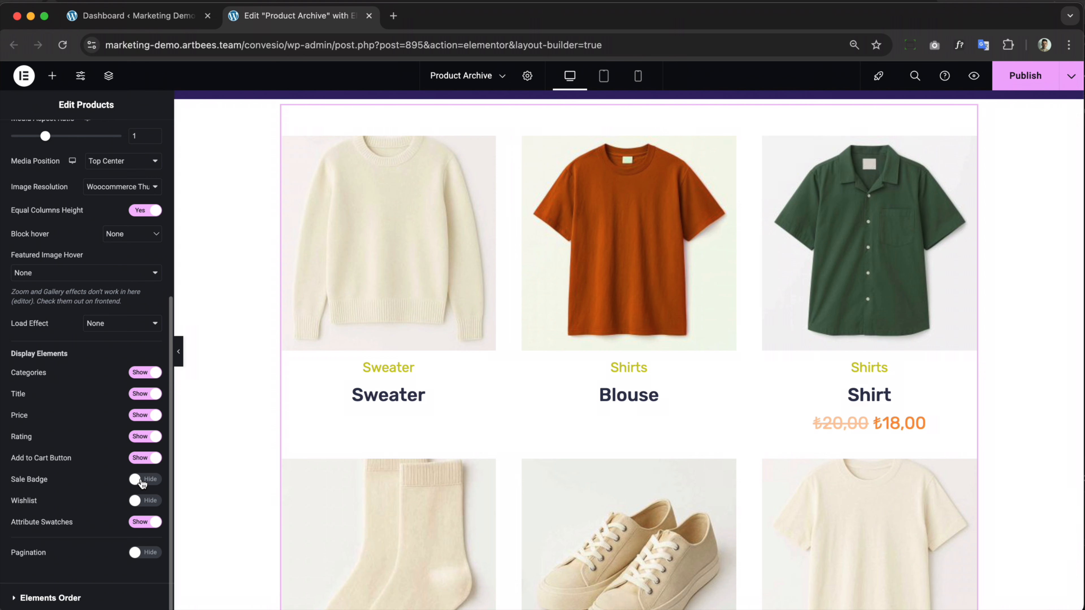
{"action": "scroll", "coordinate": [354, 448], "scroll_direction": "down", "scroll_amount": 5}
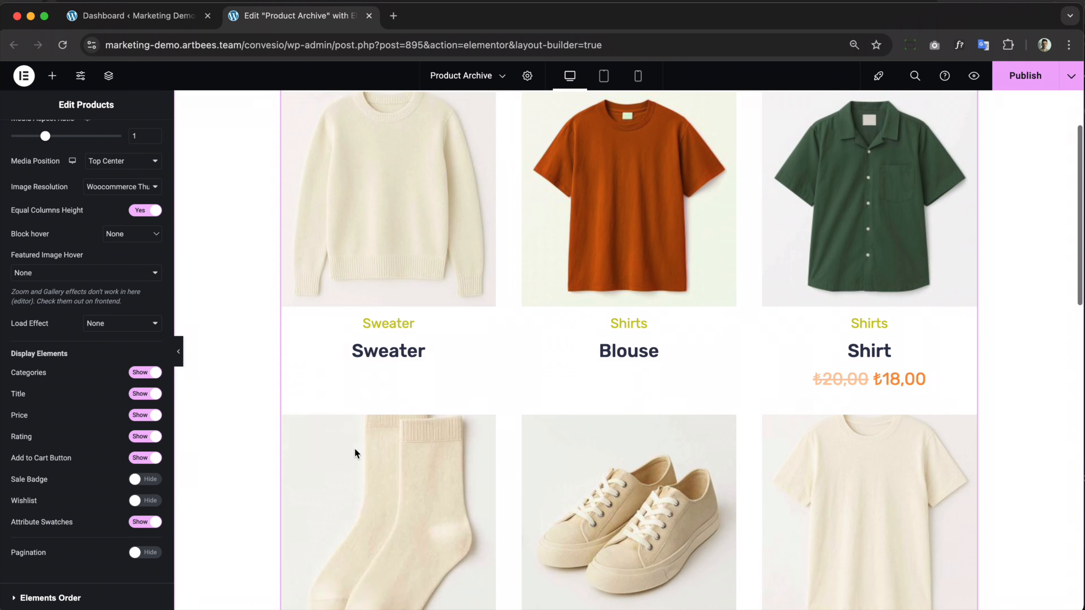
{"action": "left_click", "coordinate": [137, 478]}
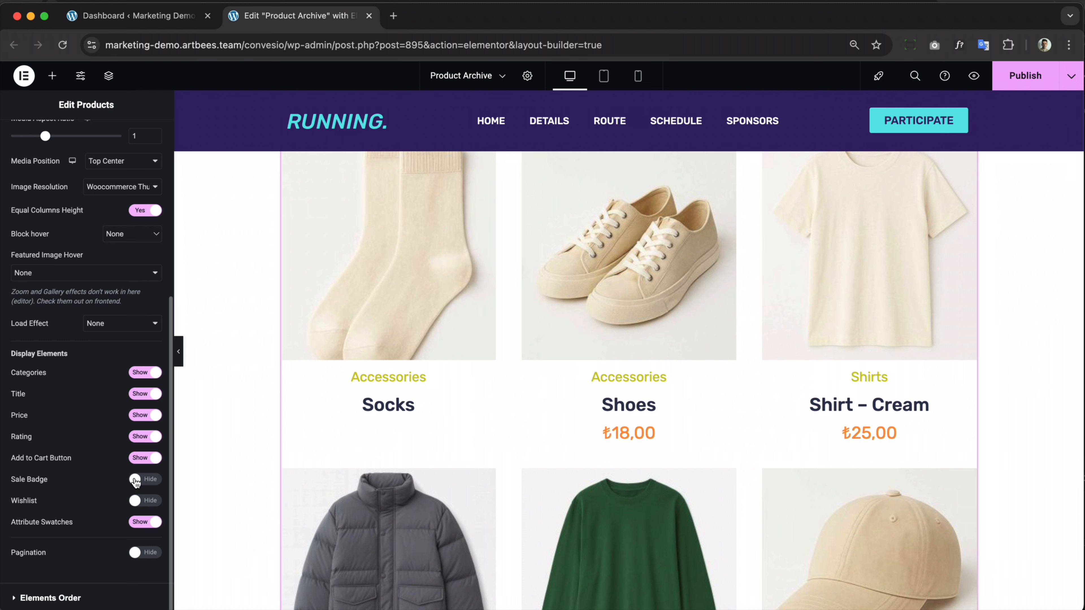
{"action": "scroll", "coordinate": [496, 461], "scroll_direction": "down", "scroll_amount": 4}
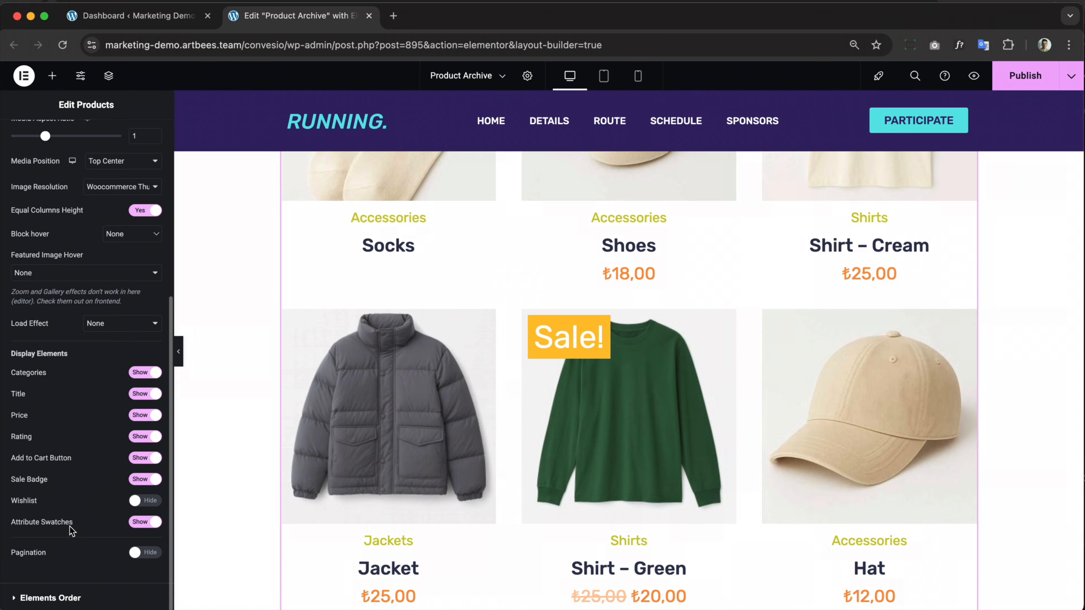
In the product block's style settings, set the columns gap to 46 px and the rows gap to 7 px
{"action": "scroll", "coordinate": [69, 527], "scroll_direction": "up", "scroll_amount": 10}
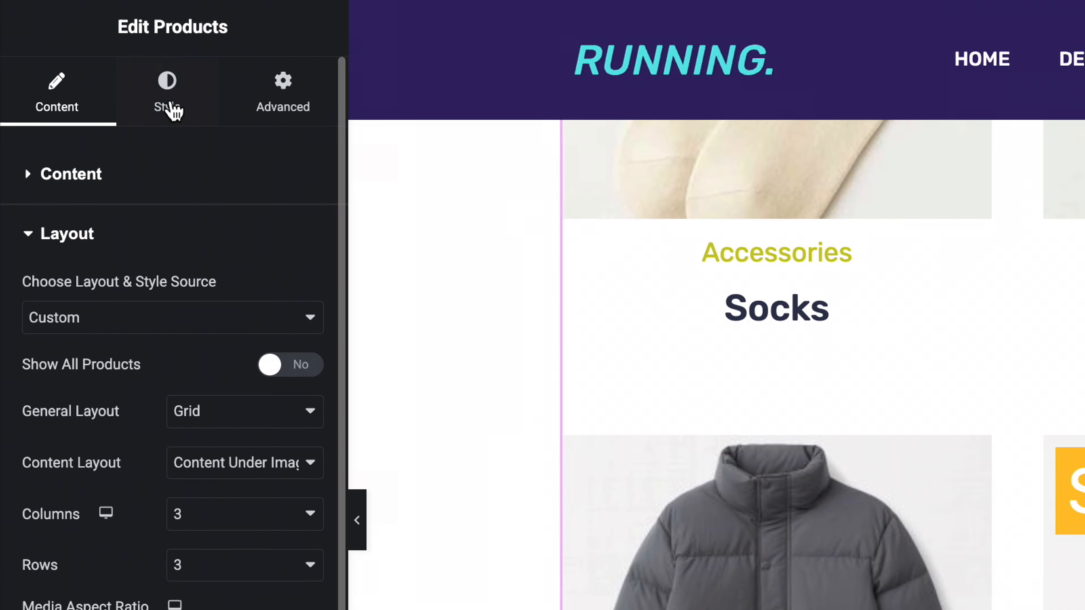
{"action": "left_click", "coordinate": [83, 139]}
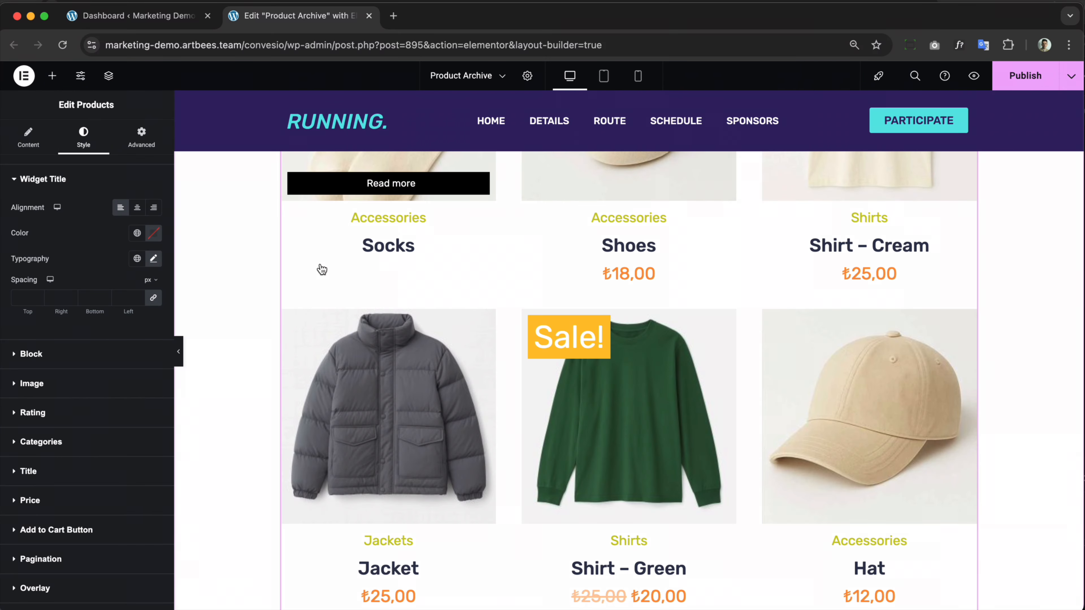
{"action": "scroll", "coordinate": [256, 226], "scroll_direction": "up", "scroll_amount": 10}
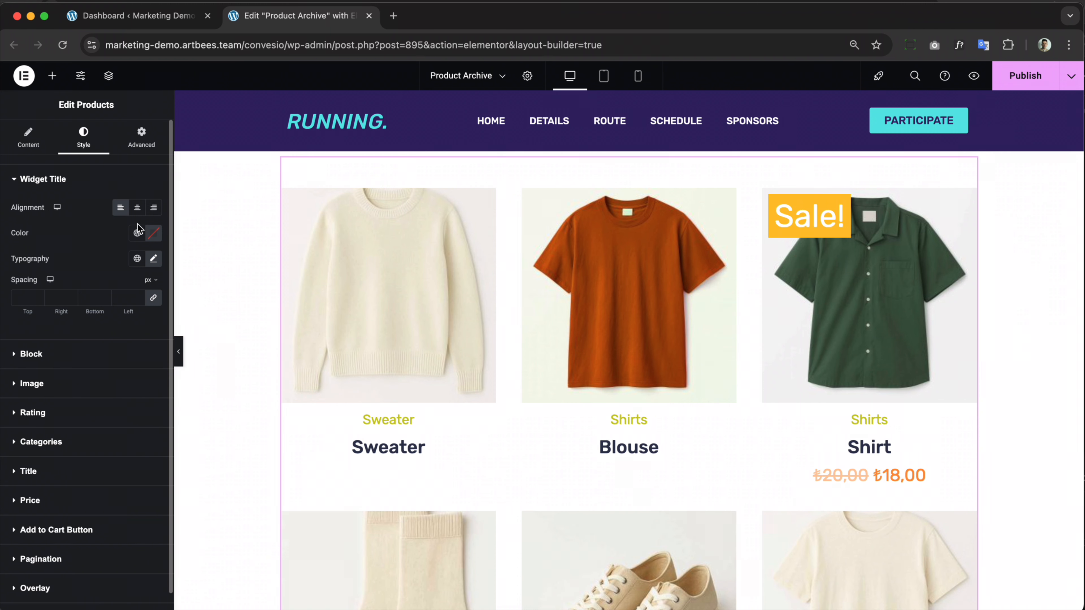
{"action": "left_click", "coordinate": [16, 181]}
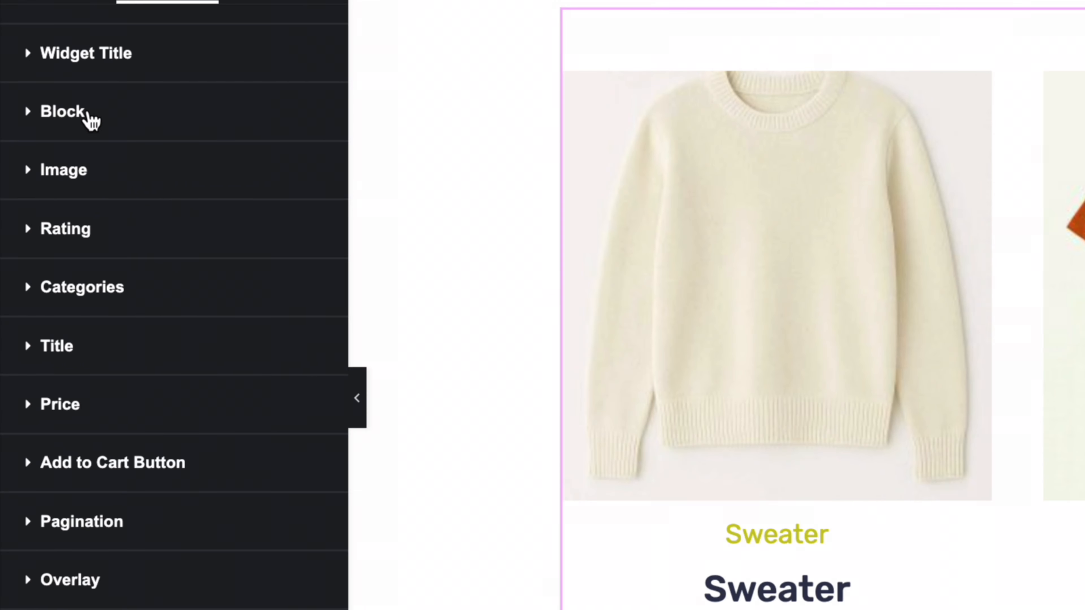
{"action": "left_click", "coordinate": [39, 208]}
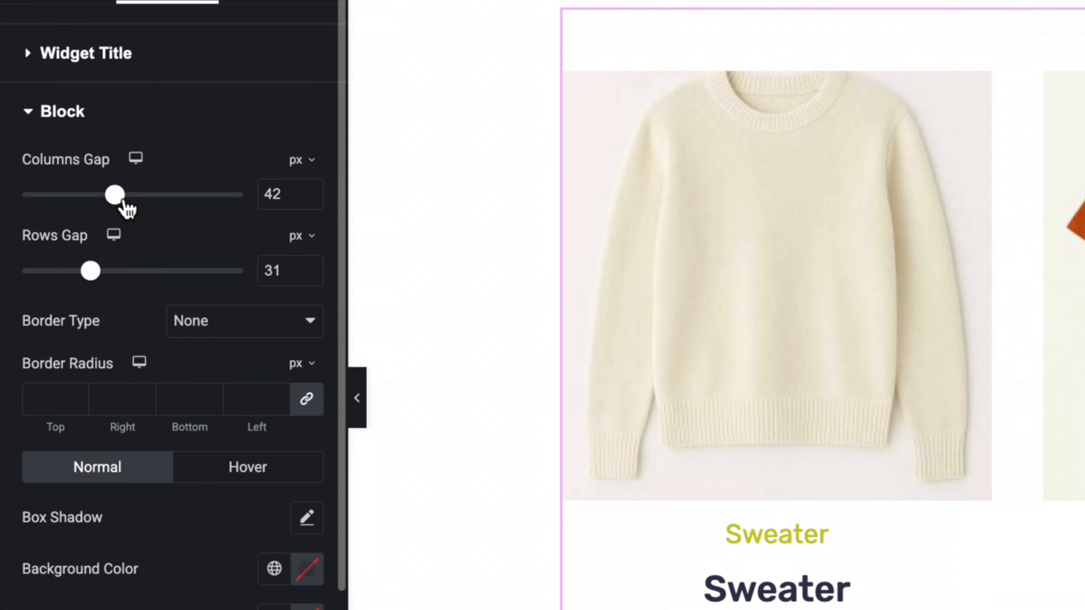
{"action": "left_click_drag", "start_coordinate": [124, 200], "coordinate": [179, 201]}
{"action": "mouse_move", "coordinate": [90, 253]}
{"action": "left_mouse_down"}
{"action": "mouse_move", "coordinate": [107, 254]}
{"action": "mouse_move", "coordinate": [93, 252]}
{"action": "left_mouse_up"}
{"action": "left_click_drag", "start_coordinate": [47, 289], "coordinate": [18, 289]}
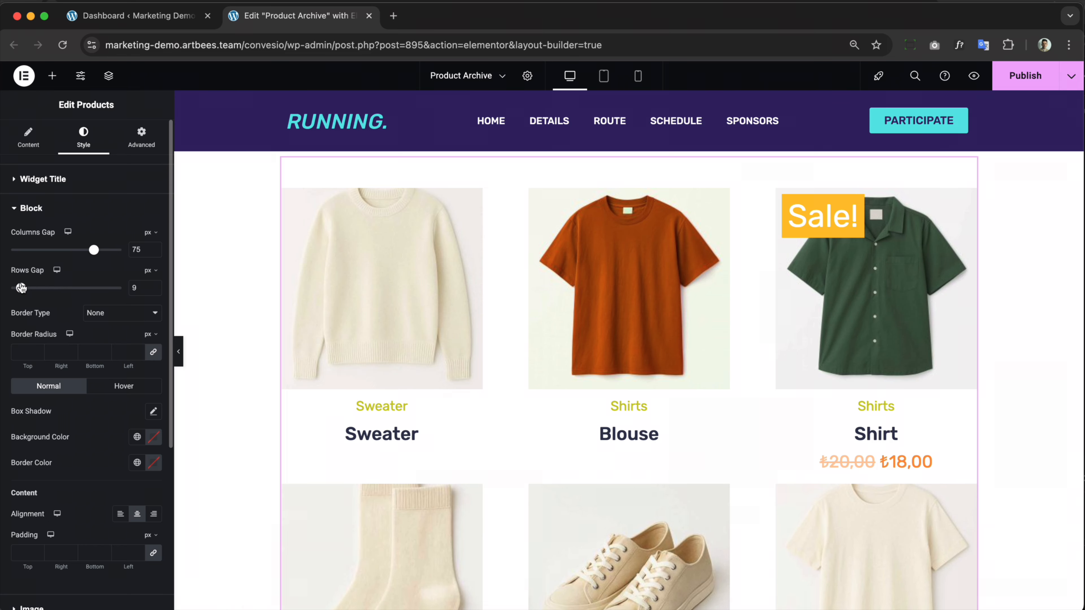
{"action": "left_click_drag", "start_coordinate": [93, 250], "coordinate": [63, 253]}
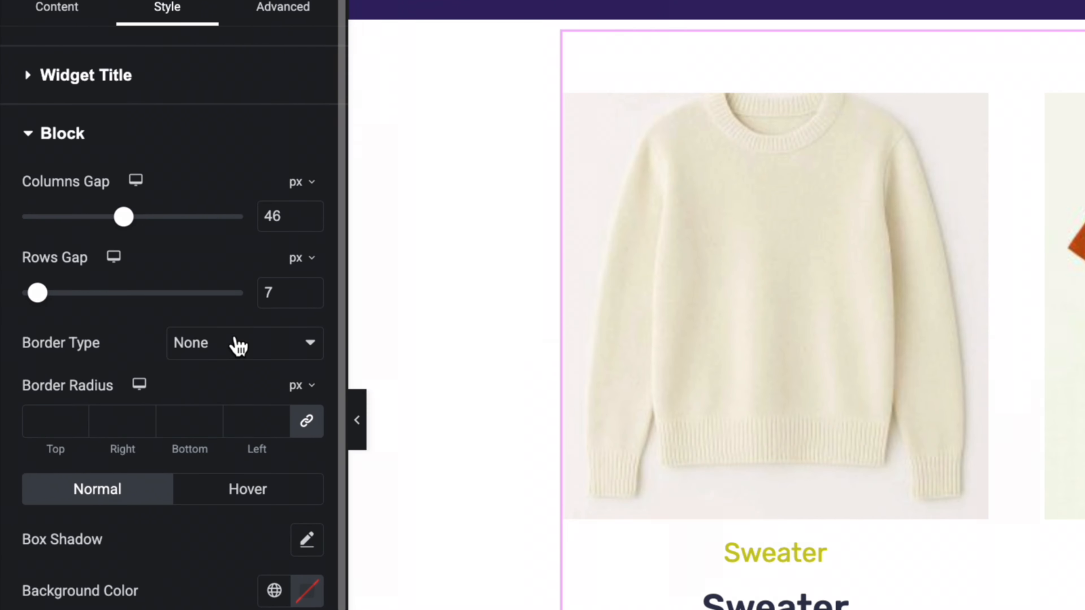
Try the Solid and Dotted border types on the product blocks, and set the border type back to None
{"action": "left_click", "coordinate": [234, 337]}
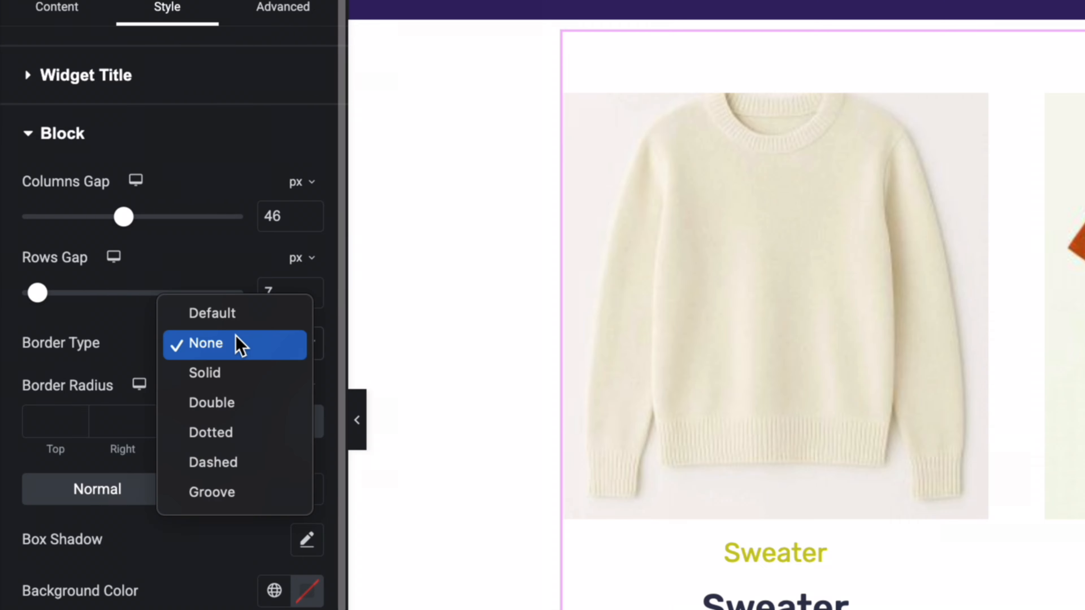
{"action": "left_click", "coordinate": [226, 387]}
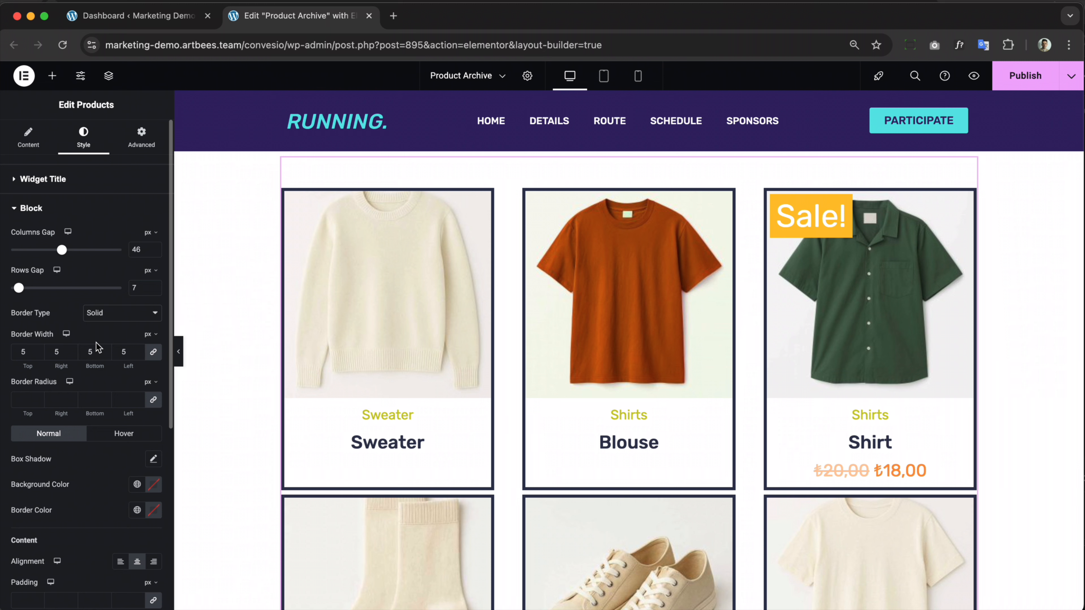
{"action": "left_click", "coordinate": [109, 313]}
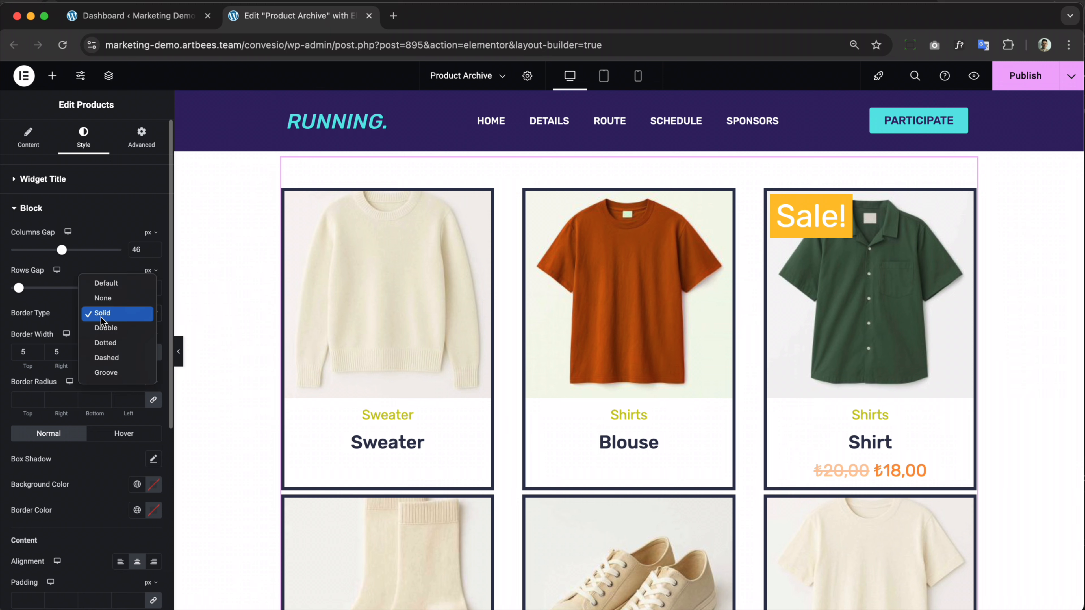
{"action": "left_click", "coordinate": [105, 343]}
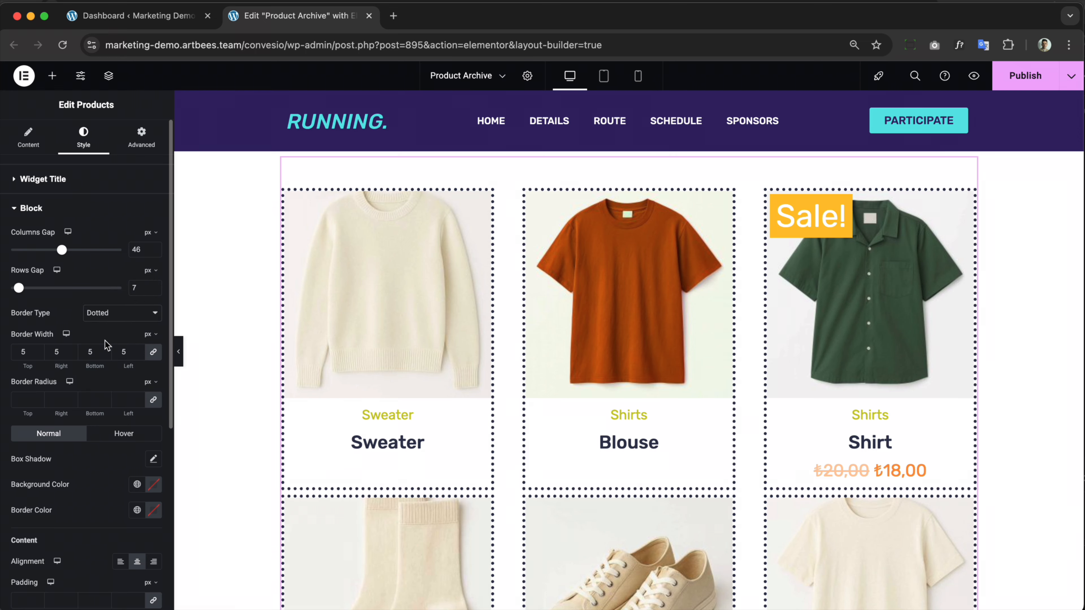
{"action": "left_click", "coordinate": [116, 317]}
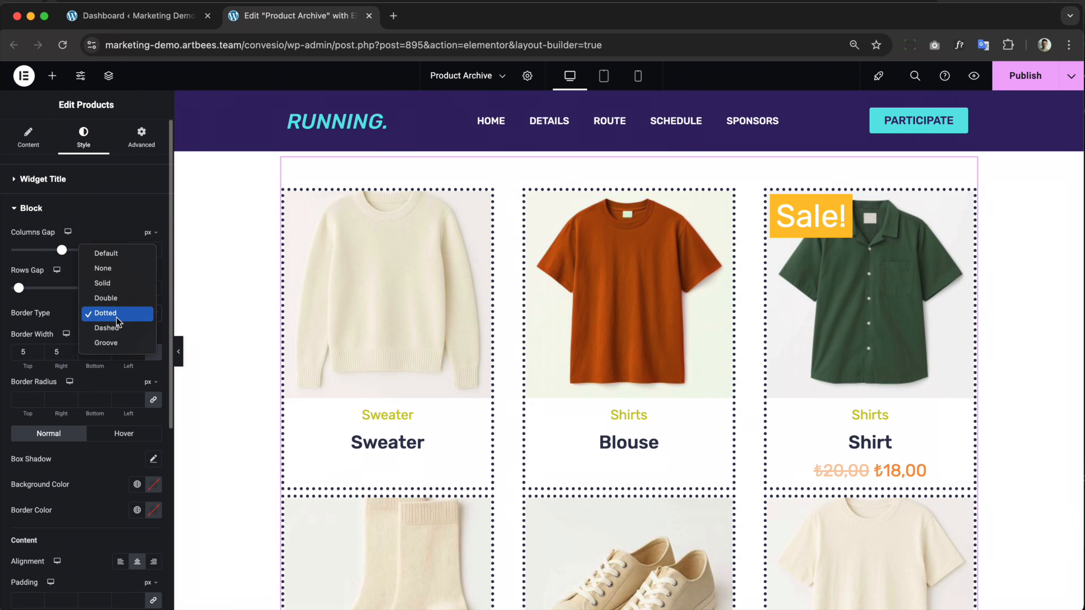
{"action": "left_click", "coordinate": [120, 274]}
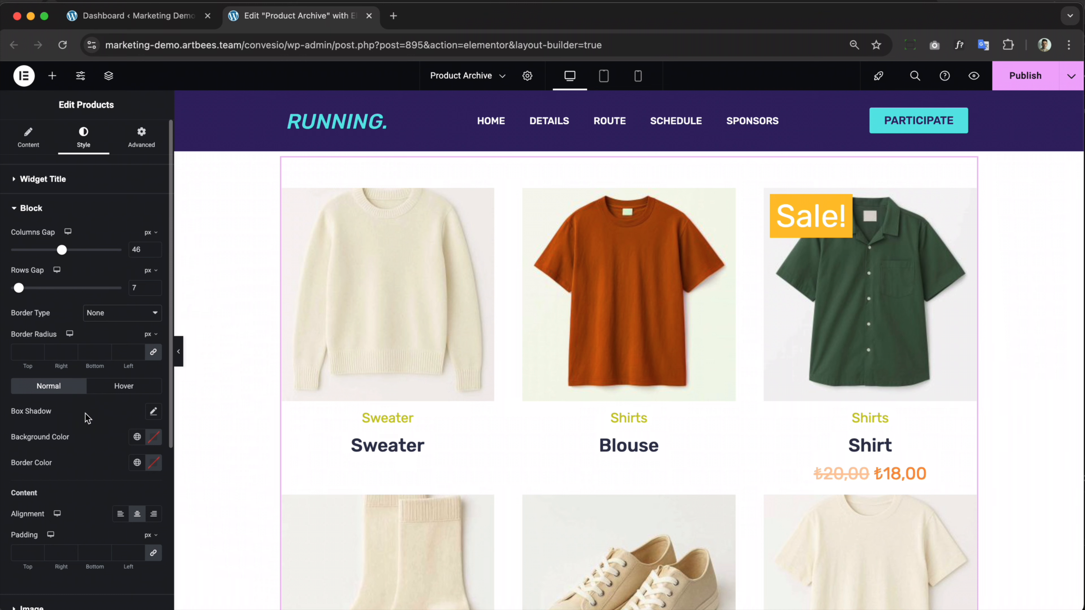
Review the remaining block style options, then try a product image opacity of 0,73 and restore it to 1
{"action": "scroll", "coordinate": [85, 414], "scroll_direction": "down", "scroll_amount": 3}
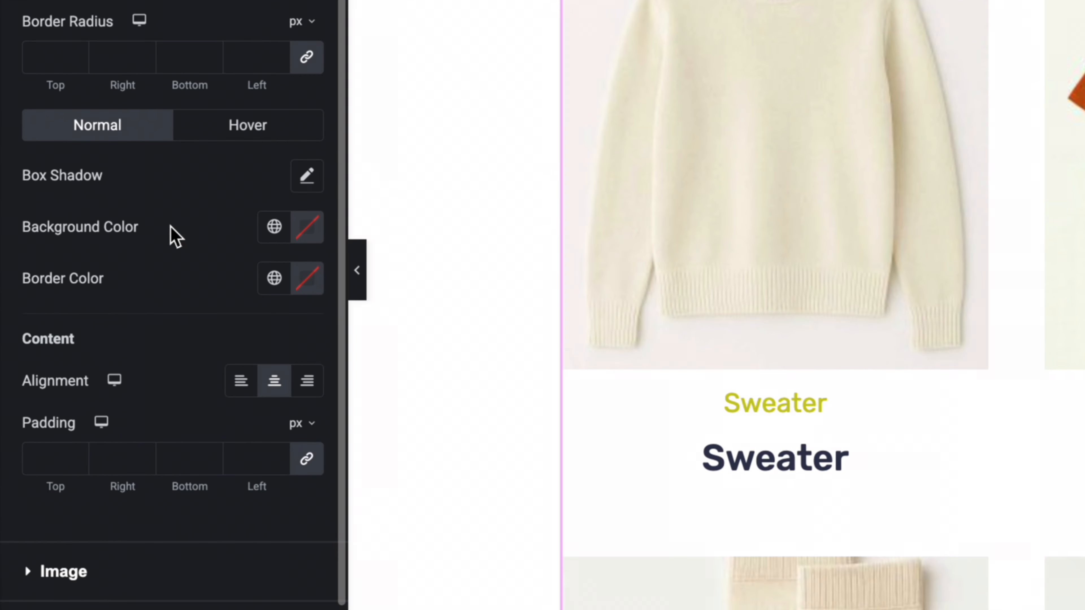
{"action": "scroll", "coordinate": [171, 227], "scroll_direction": "down", "scroll_amount": 3}
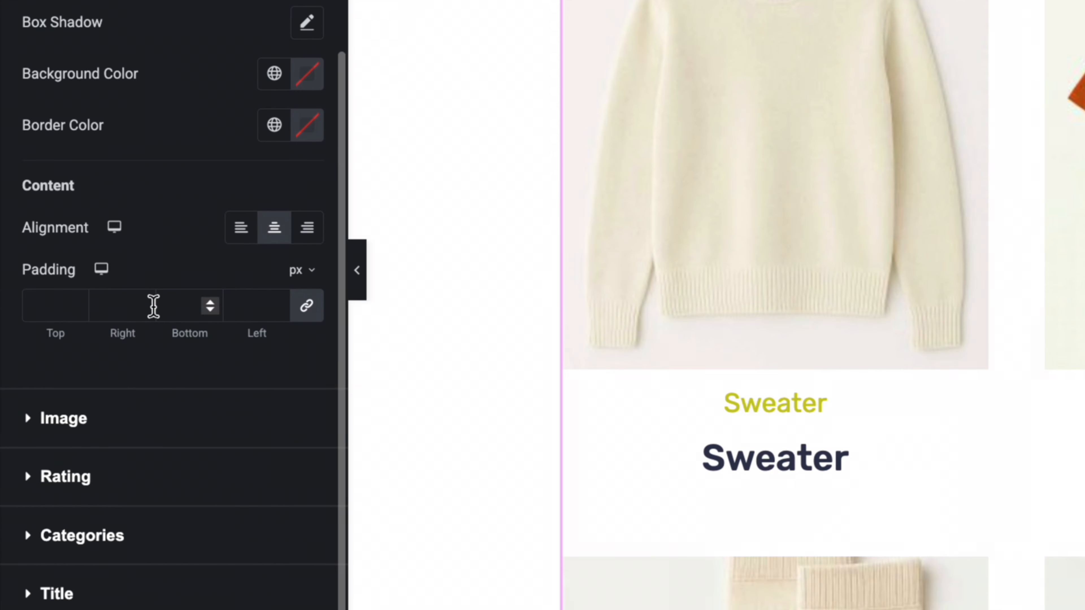
{"action": "left_click", "coordinate": [77, 420]}
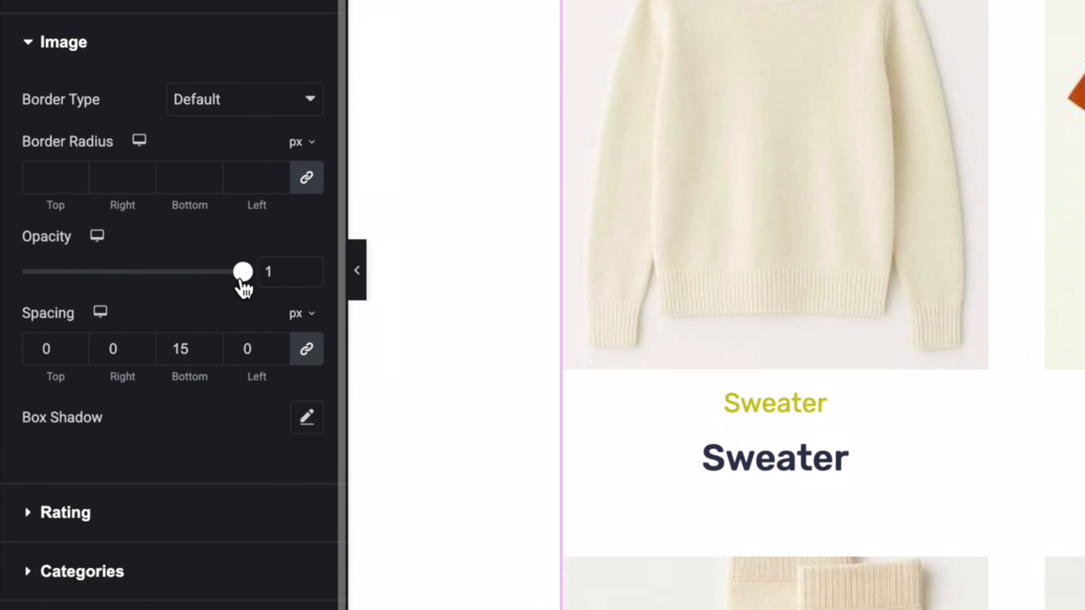
{"action": "left_click_drag", "start_coordinate": [220, 277], "coordinate": [180, 275]}
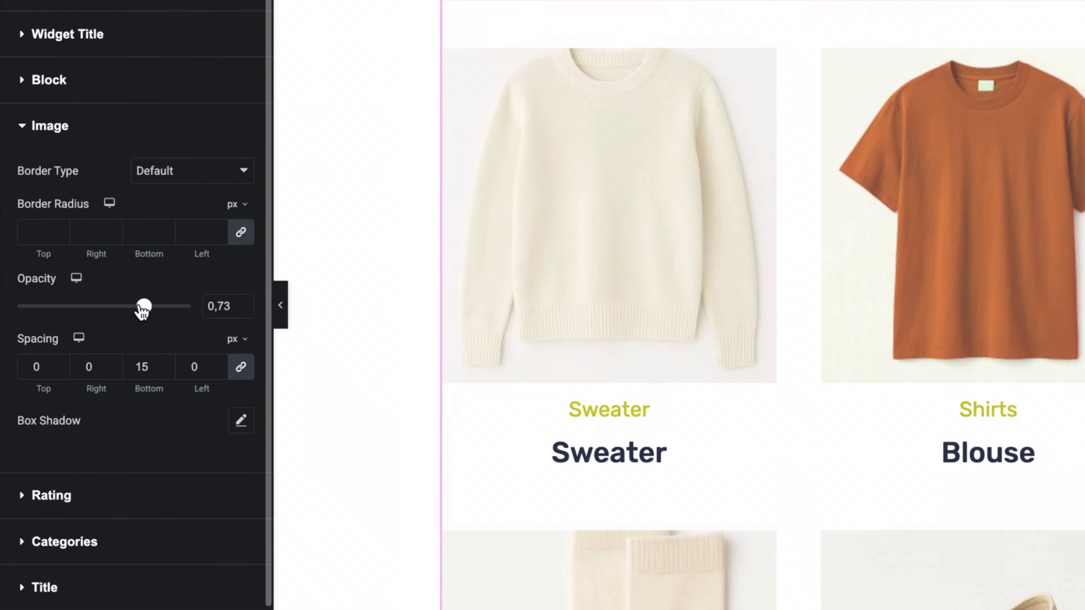
{"action": "left_click_drag", "start_coordinate": [143, 308], "coordinate": [213, 305]}
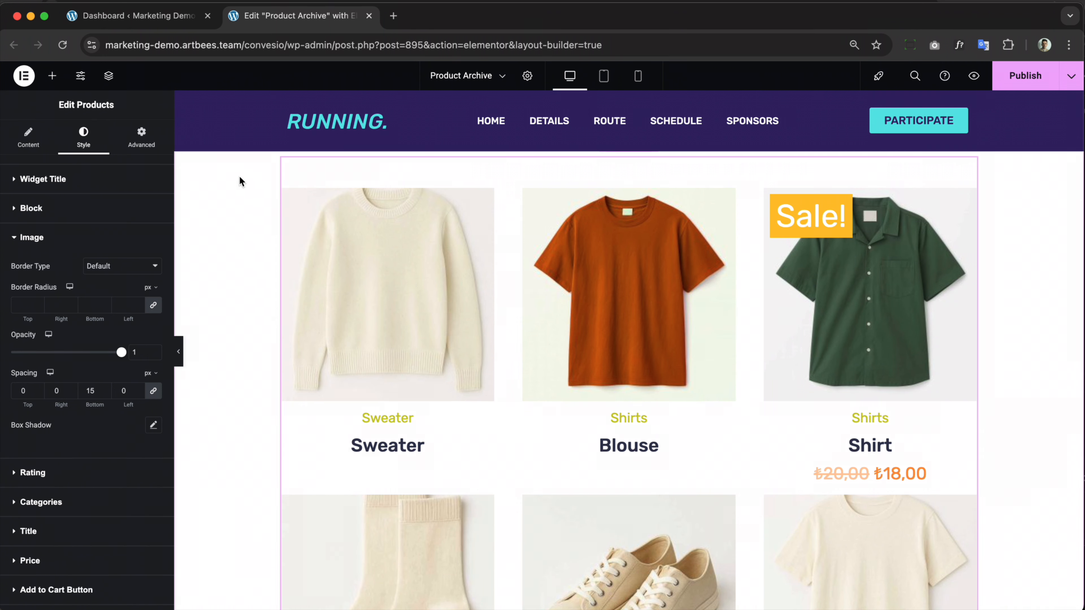
Add an outline box shadow to the product images with a spread of 21 and a blur of 29
{"action": "scroll", "coordinate": [61, 398], "scroll_direction": "down", "scroll_amount": 3}
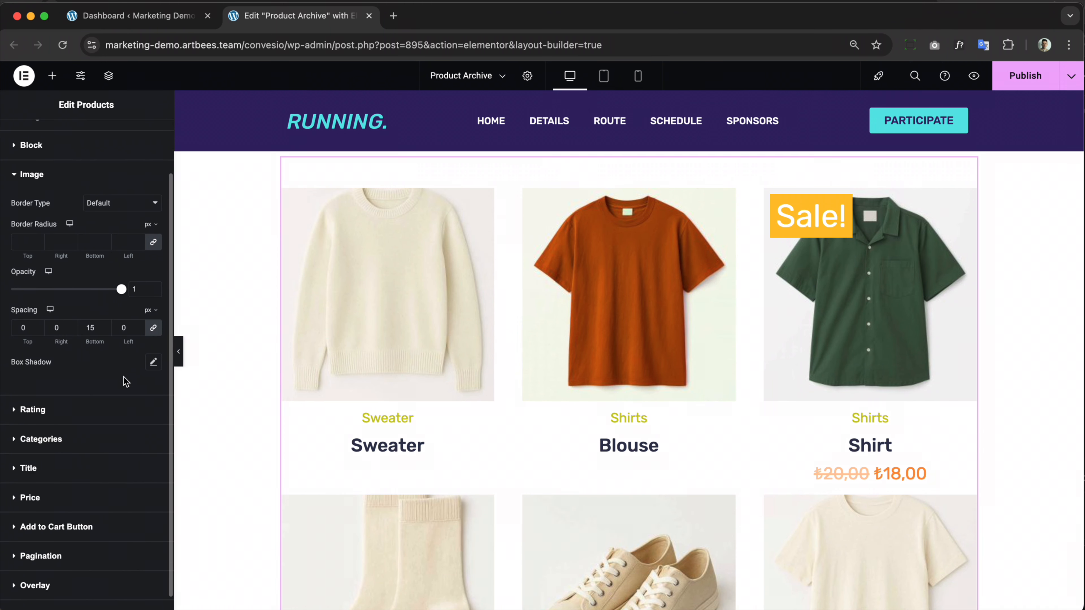
{"action": "left_click", "coordinate": [154, 363]}
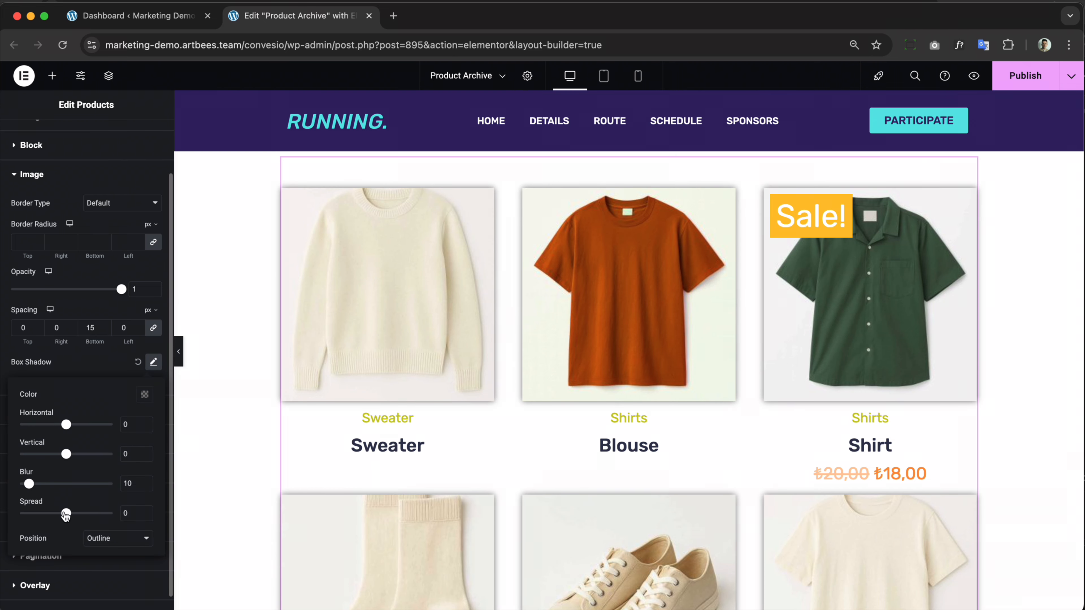
{"action": "mouse_move", "coordinate": [66, 514]}
{"action": "left_mouse_down"}
{"action": "mouse_move", "coordinate": [85, 514]}
{"action": "mouse_move", "coordinate": [75, 514]}
{"action": "left_mouse_up"}
{"action": "right_click", "coordinate": [29, 485]}
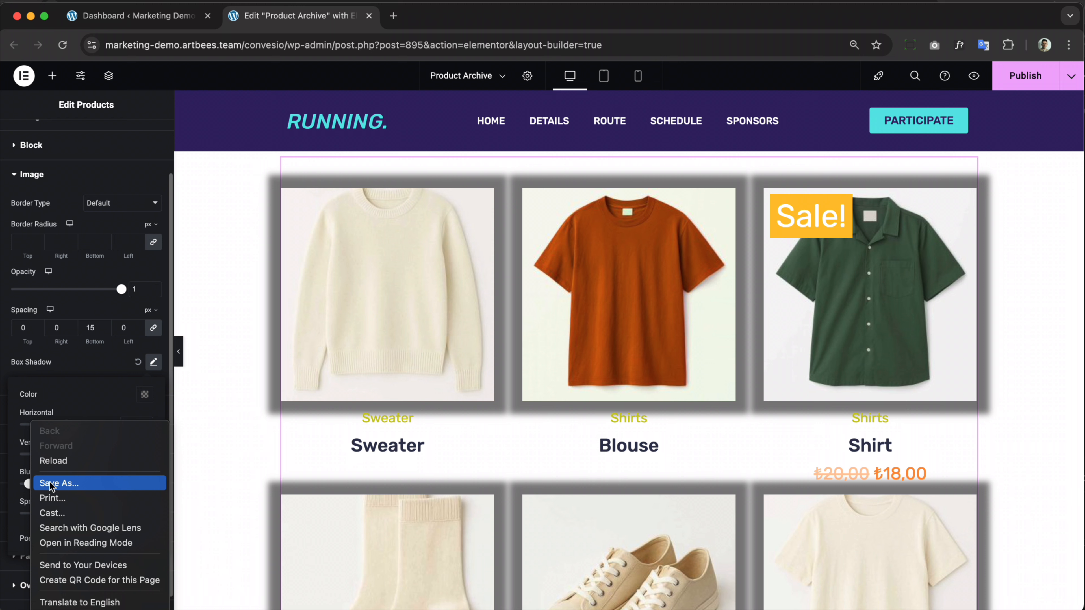
{"action": "left_click", "coordinate": [16, 450]}
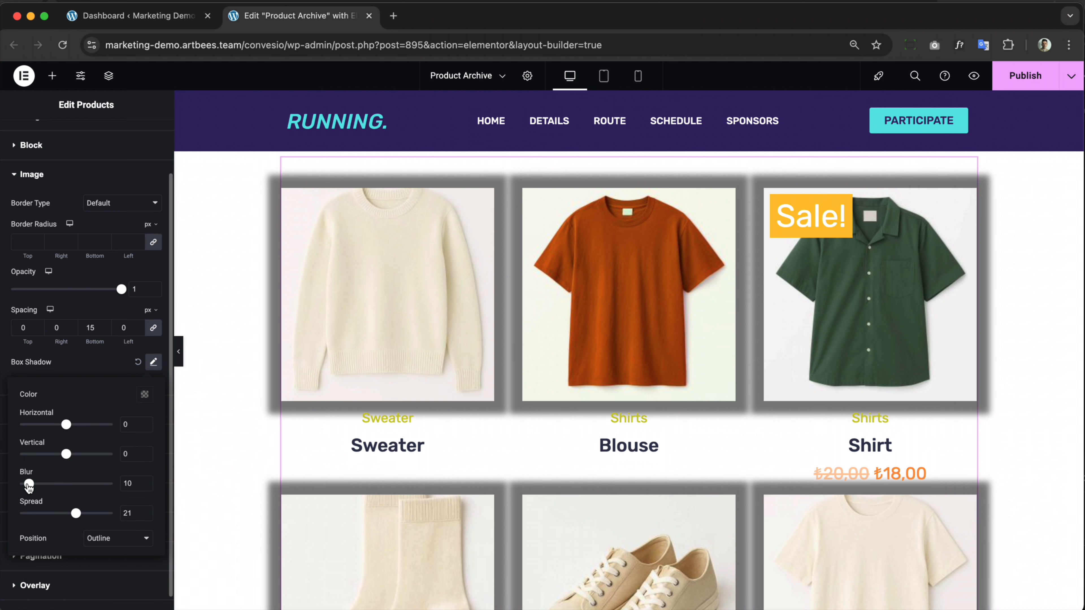
{"action": "left_click_drag", "start_coordinate": [29, 483], "coordinate": [46, 484]}
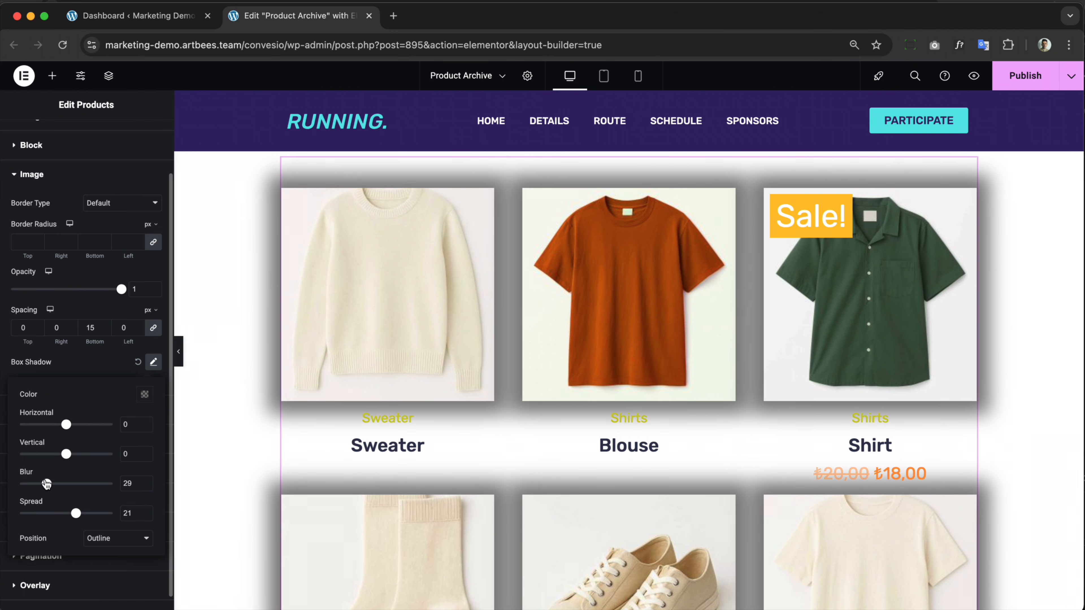
Try a vertical offset of -24 on the product image shadow and reset the box shadow to its default
{"action": "left_click", "coordinate": [54, 454]}
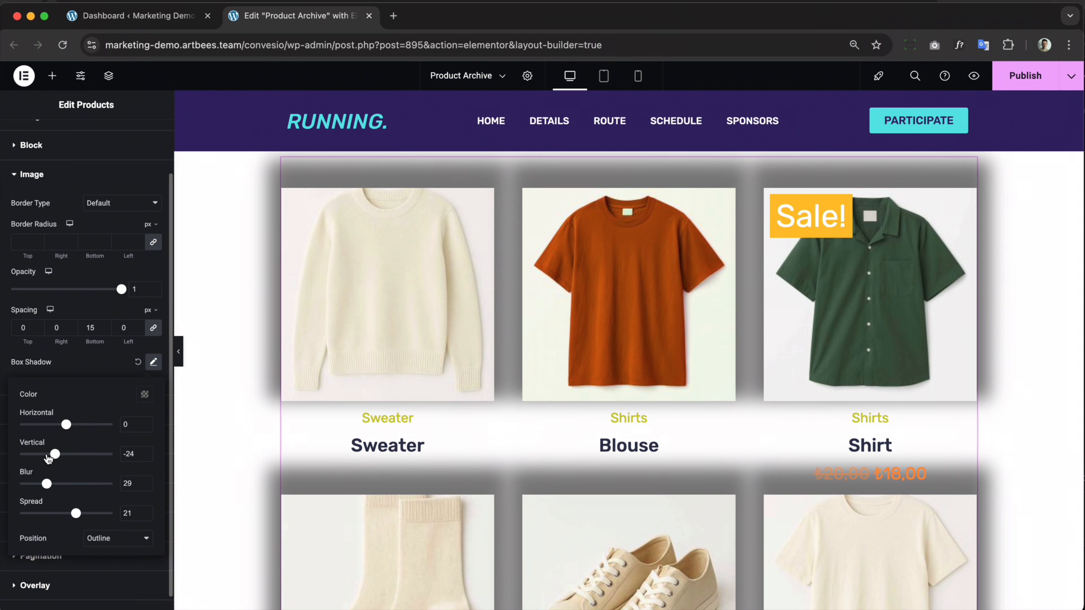
{"action": "left_click", "coordinate": [75, 365]}
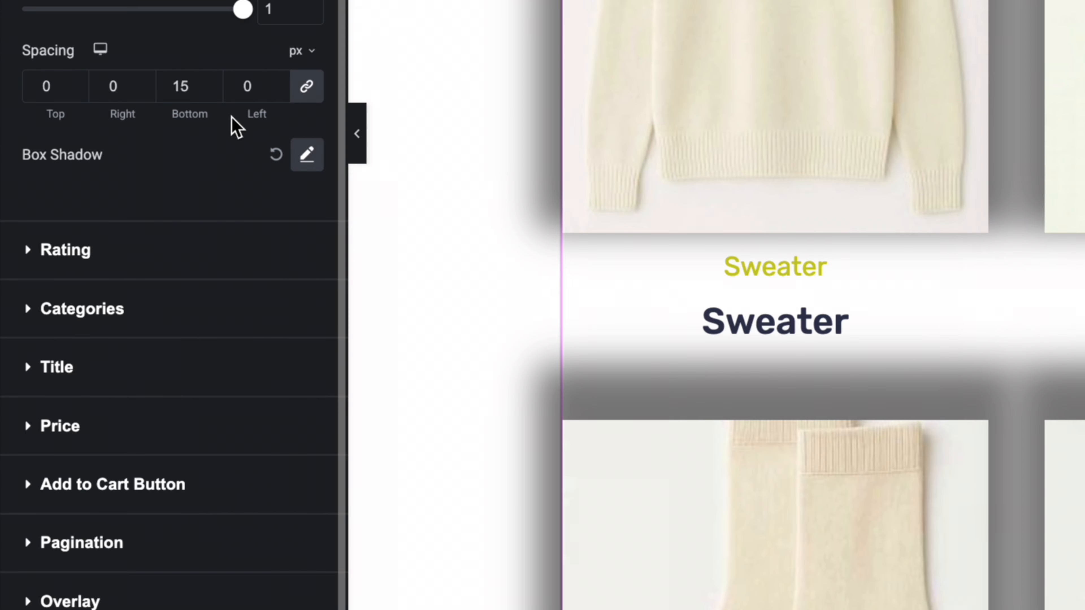
{"action": "left_click", "coordinate": [276, 156]}
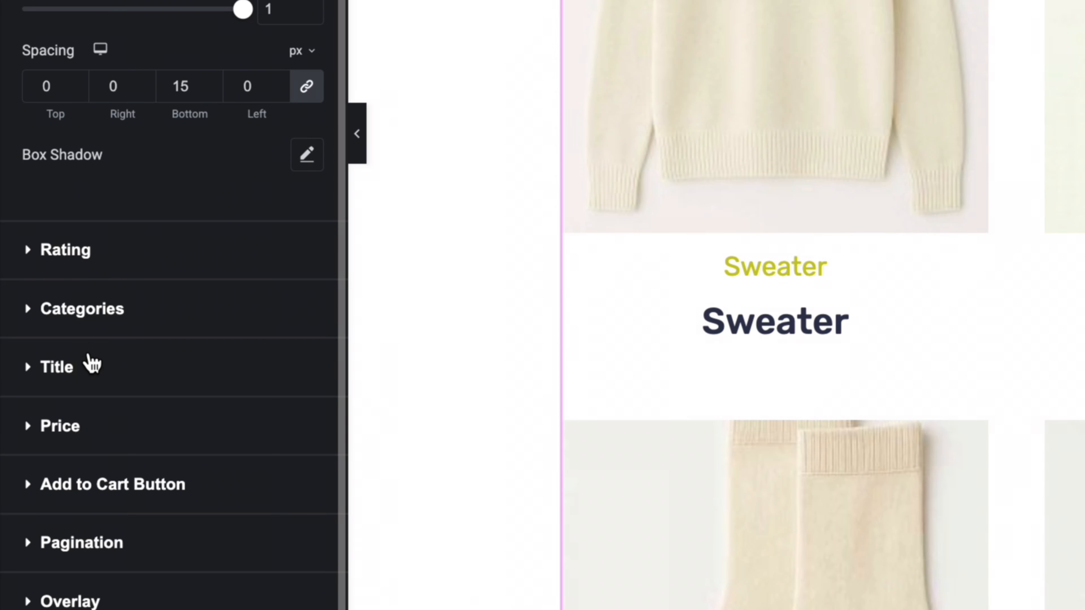
In the product categories style settings, set the typography size to 15 px
{"action": "left_click", "coordinate": [99, 320]}
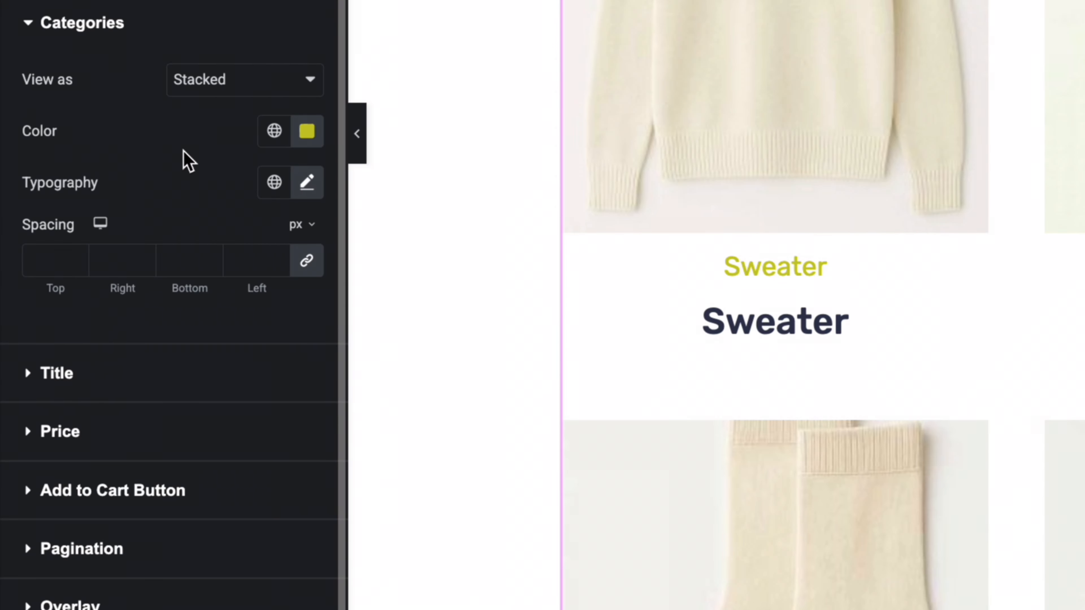
{"action": "left_click", "coordinate": [308, 184]}
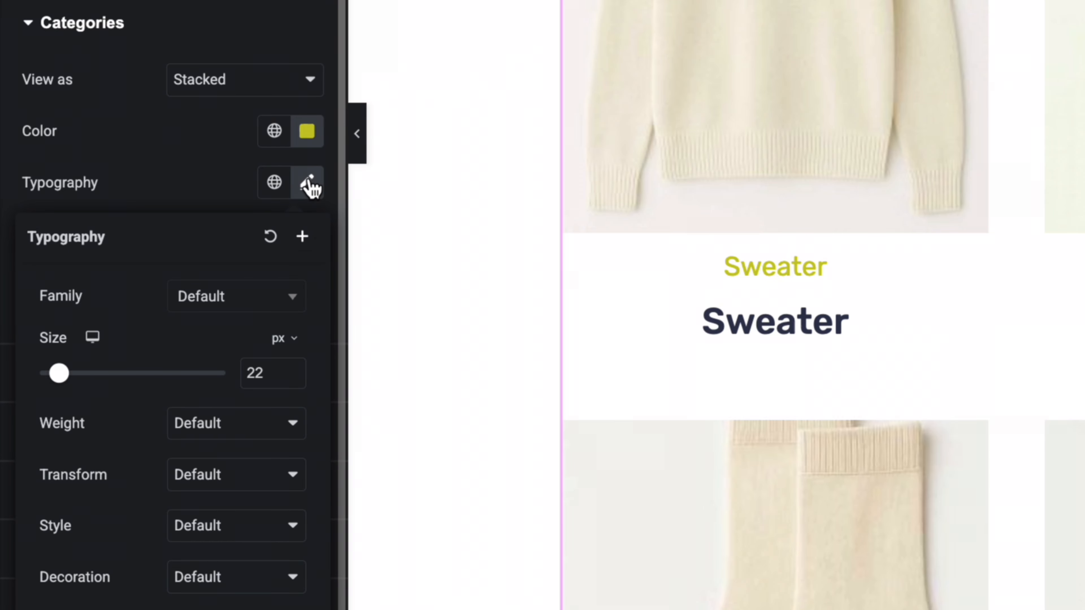
{"action": "left_click_drag", "start_coordinate": [70, 380], "coordinate": [54, 380]}
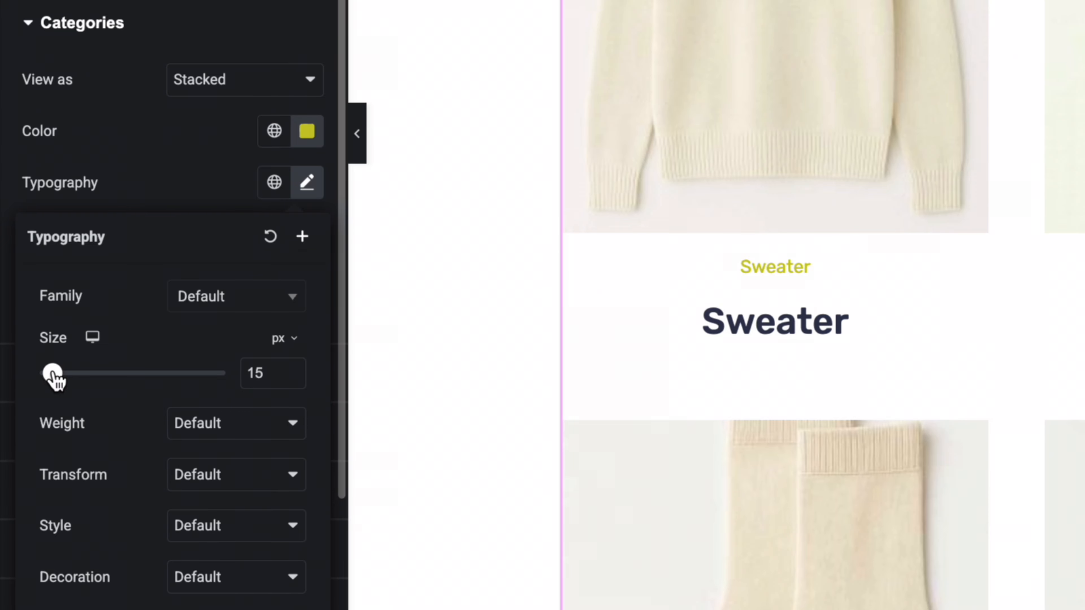
Change the product category text color to the light orange #D79C51
{"action": "left_click", "coordinate": [141, 193]}
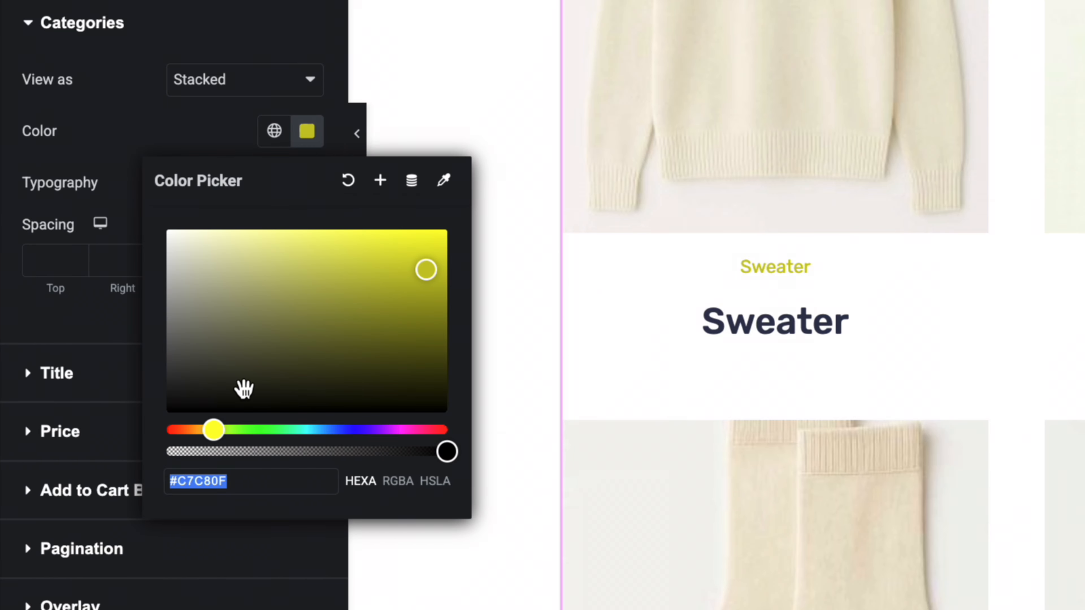
{"action": "left_click_drag", "start_coordinate": [211, 431], "coordinate": [193, 431]}
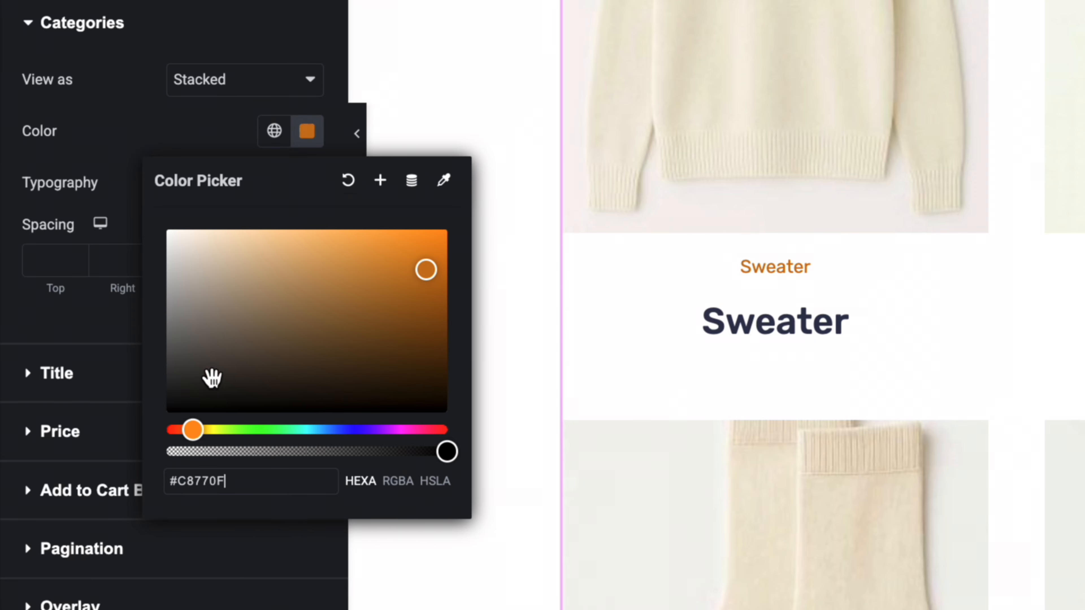
{"action": "left_click_drag", "start_coordinate": [282, 286], "coordinate": [341, 257]}
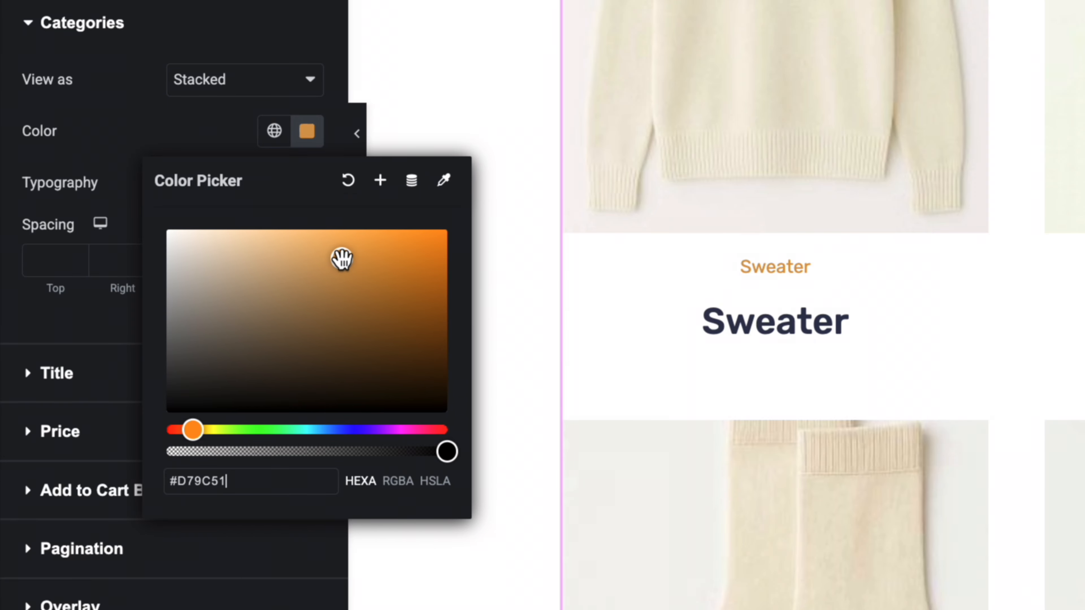
{"action": "left_click", "coordinate": [171, 154]}
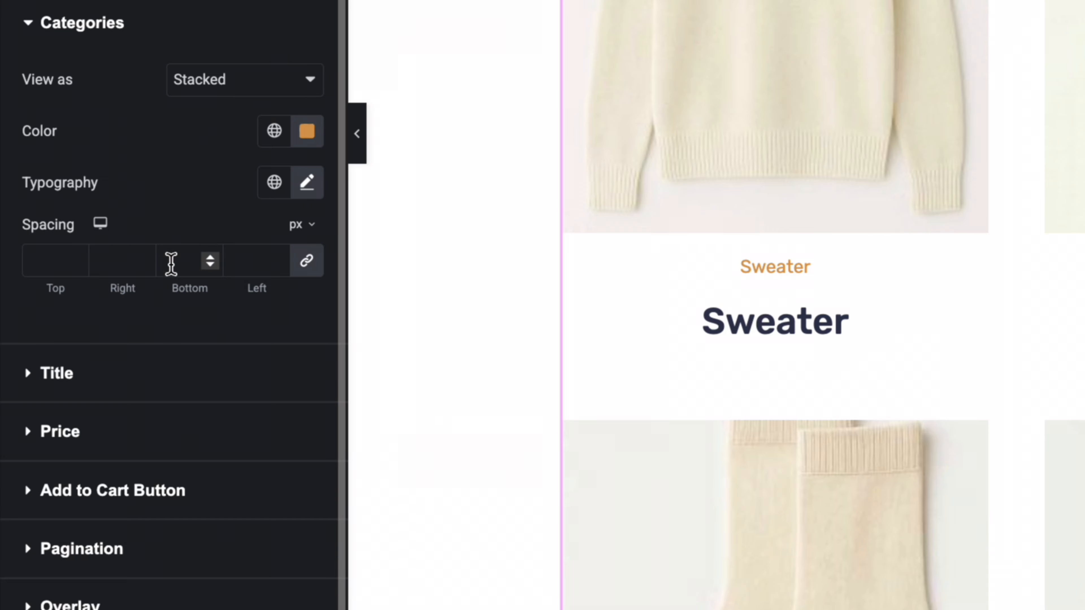
In the product title style settings, set the typography size to 26 px
{"action": "scroll", "coordinate": [171, 270], "scroll_direction": "down", "scroll_amount": 1}
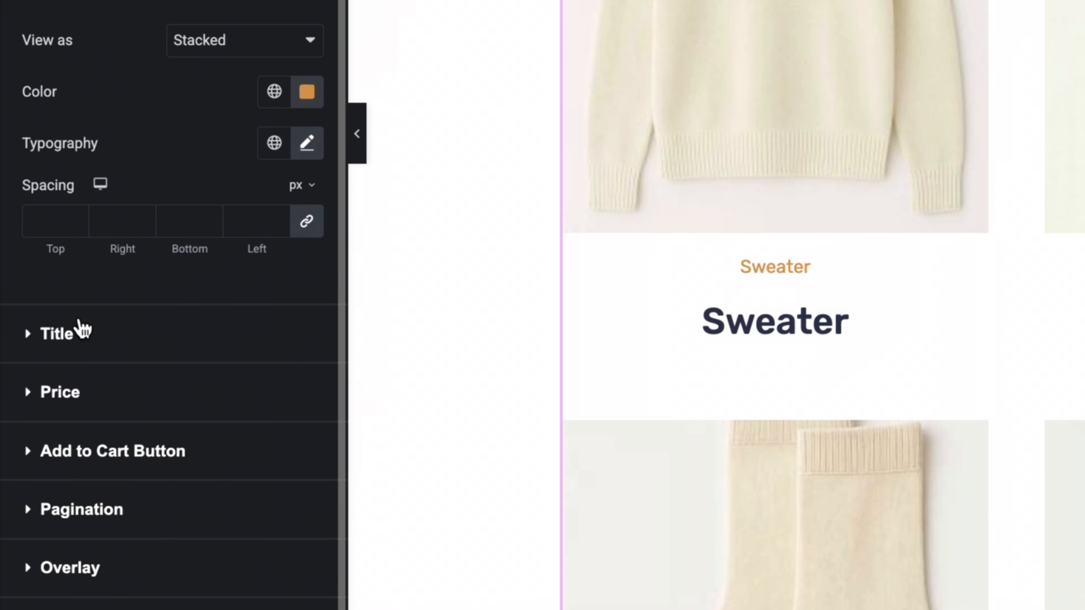
{"action": "left_click", "coordinate": [78, 334]}
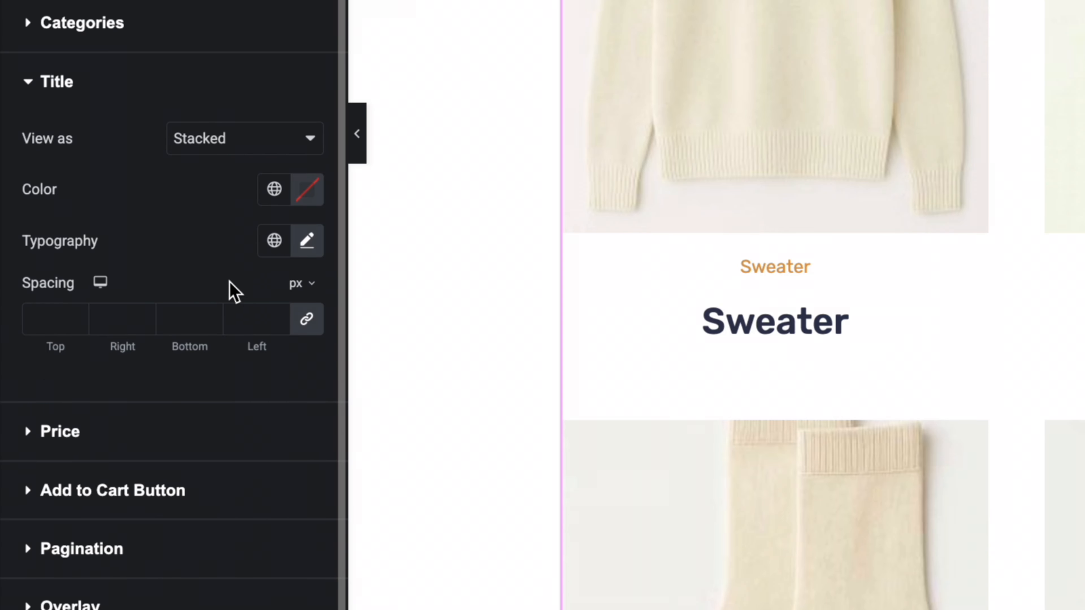
{"action": "left_click", "coordinate": [307, 243]}
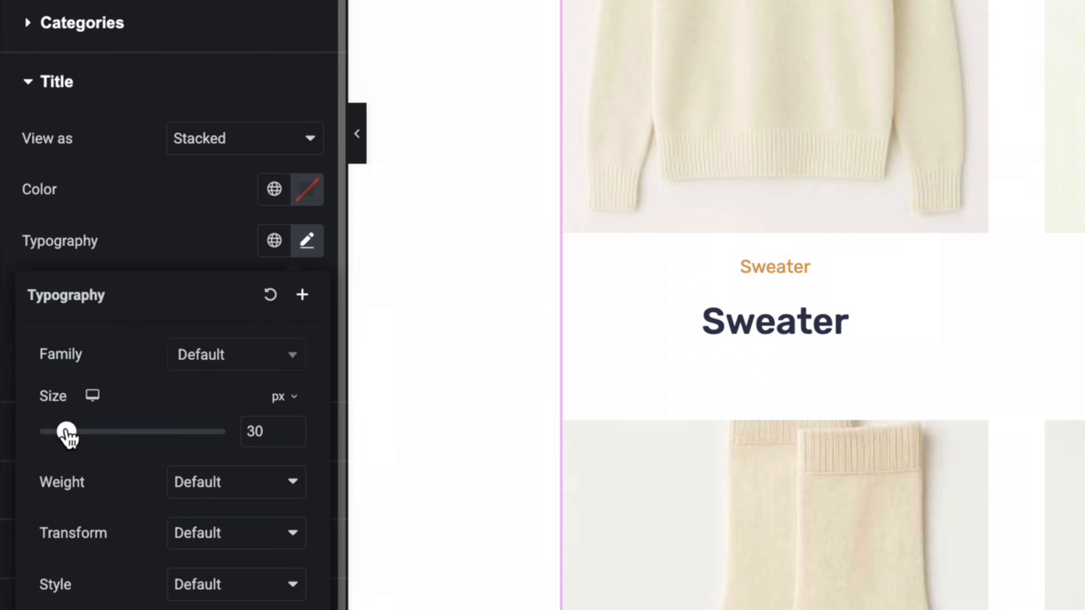
{"action": "left_click_drag", "start_coordinate": [66, 434], "coordinate": [65, 435]}
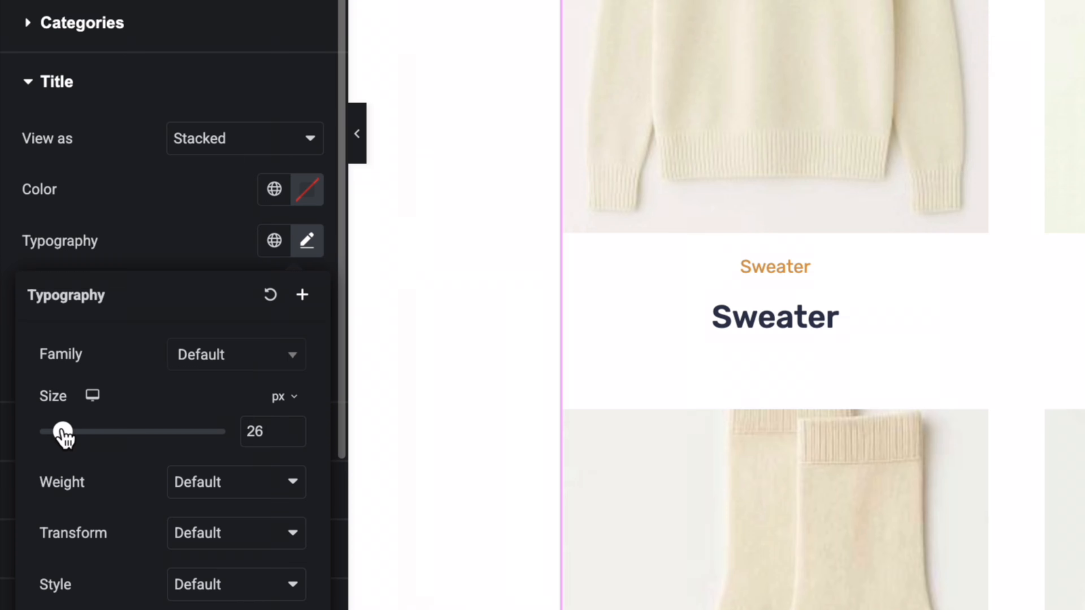
Try the 500 (Medium) font weight on the product titles and set the weight to 700 (Bold)
{"action": "left_click", "coordinate": [210, 483]}
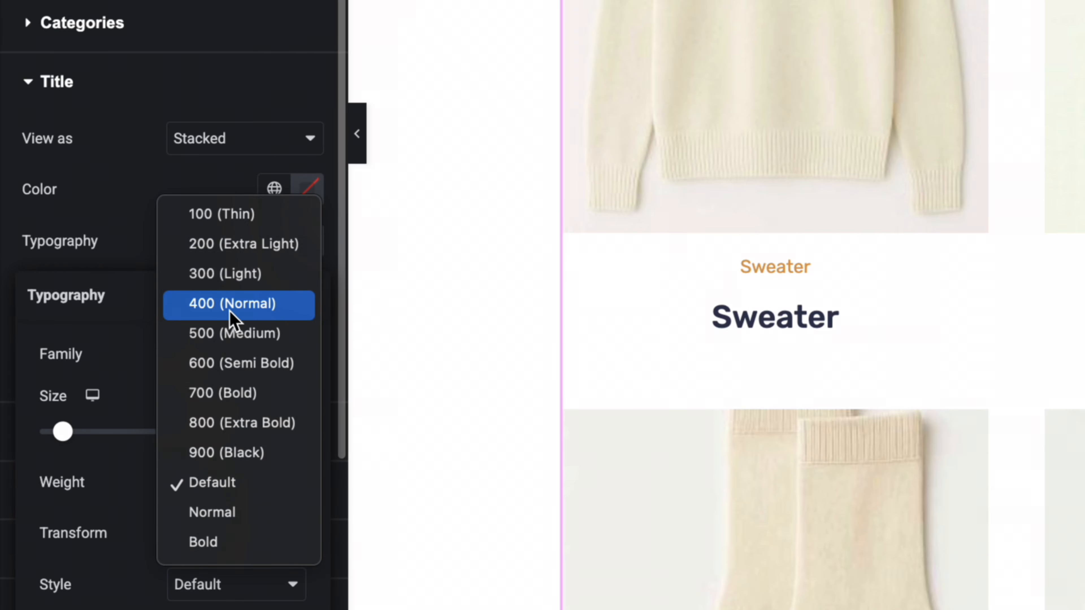
{"action": "left_click", "coordinate": [235, 339]}
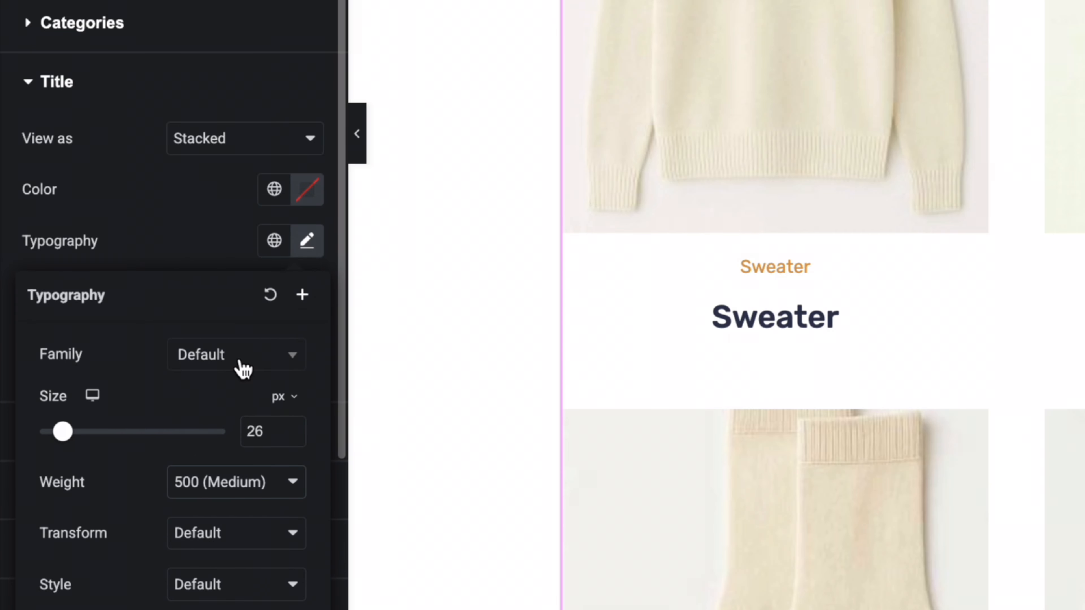
{"action": "left_click", "coordinate": [250, 490]}
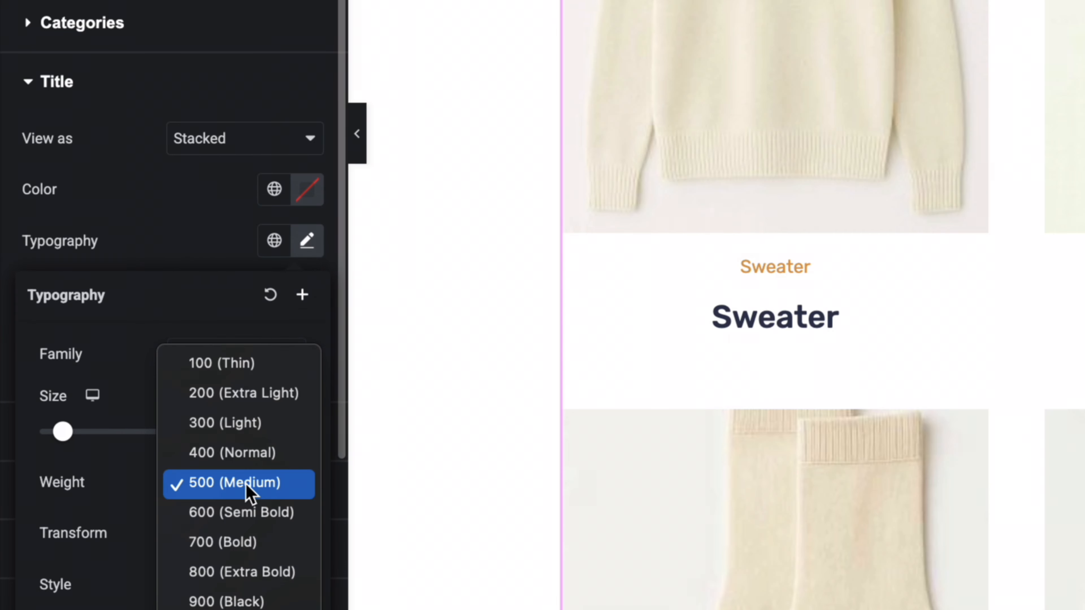
{"action": "left_click", "coordinate": [243, 543]}
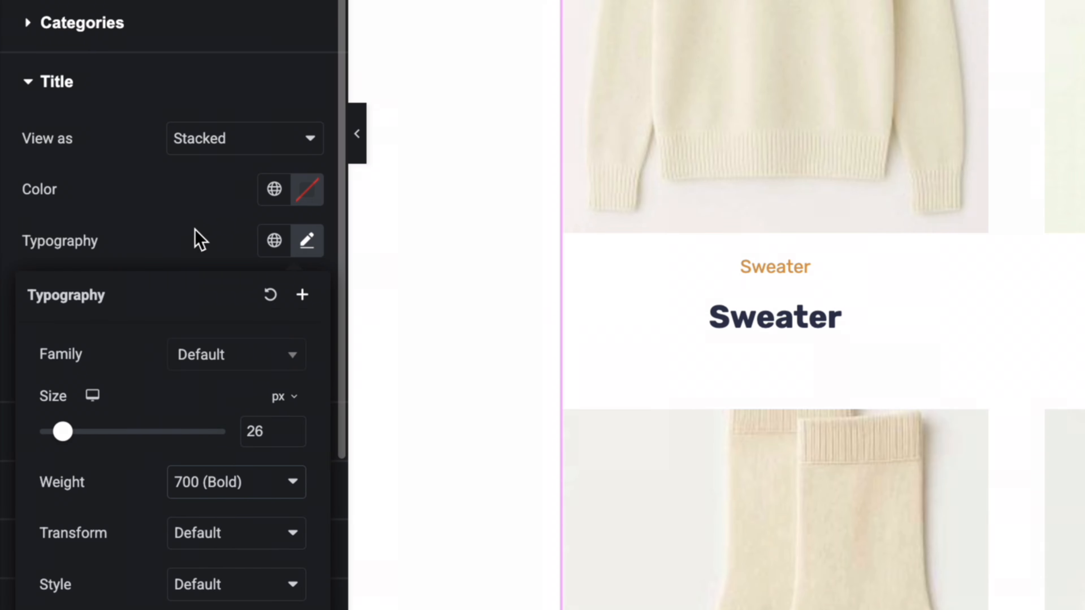
{"action": "left_click", "coordinate": [145, 85]}
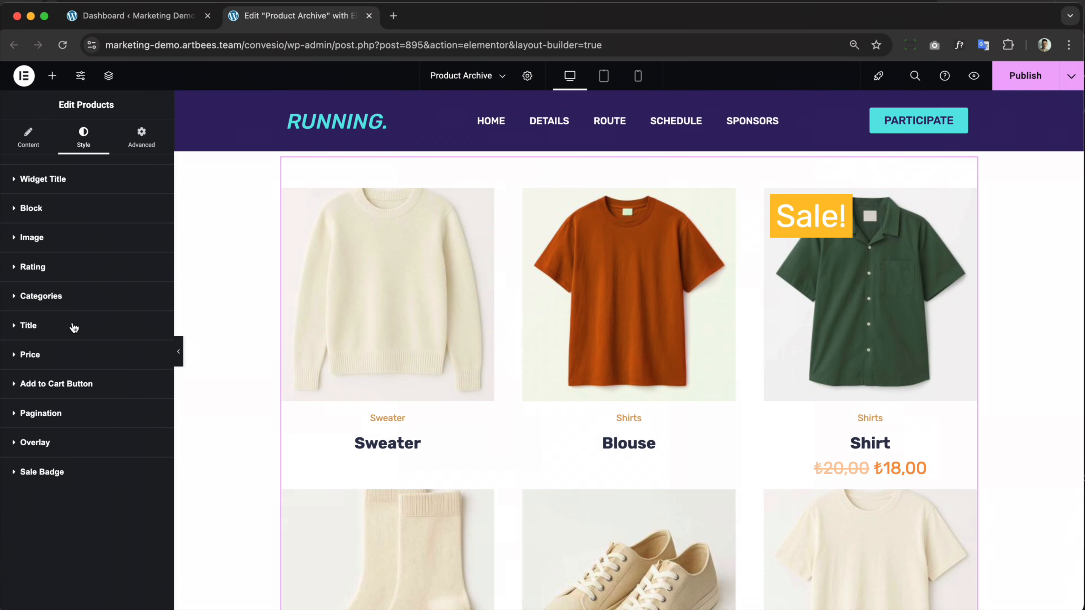
Look over the product grid and set the sale badge's background color to the lighter orange #FFC359
{"action": "scroll", "coordinate": [346, 414], "scroll_direction": "down", "scroll_amount": 6}
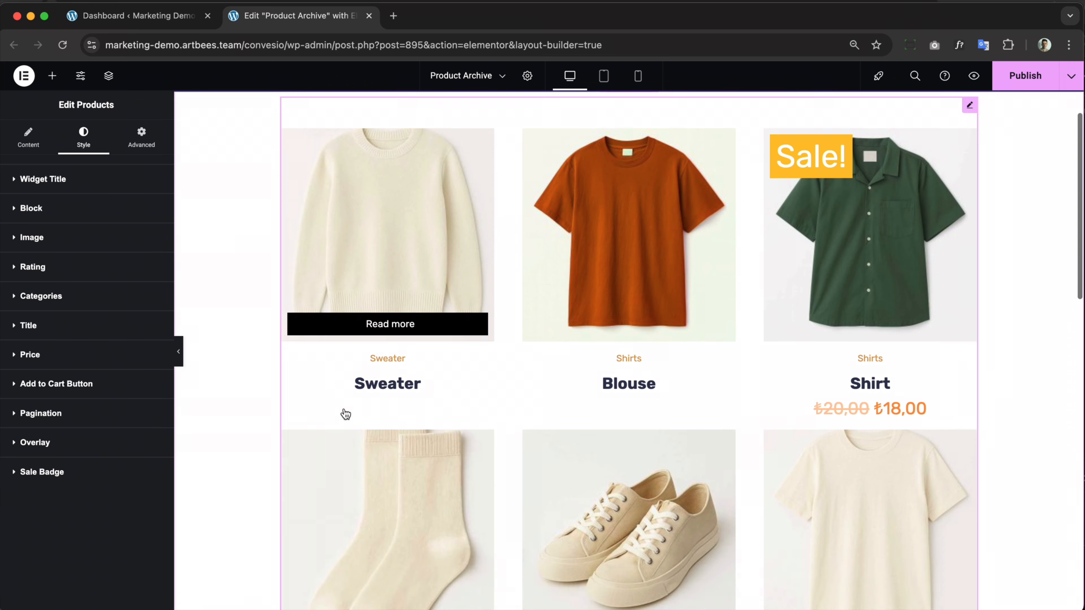
{"action": "mouse_move", "coordinate": [634, 499]}
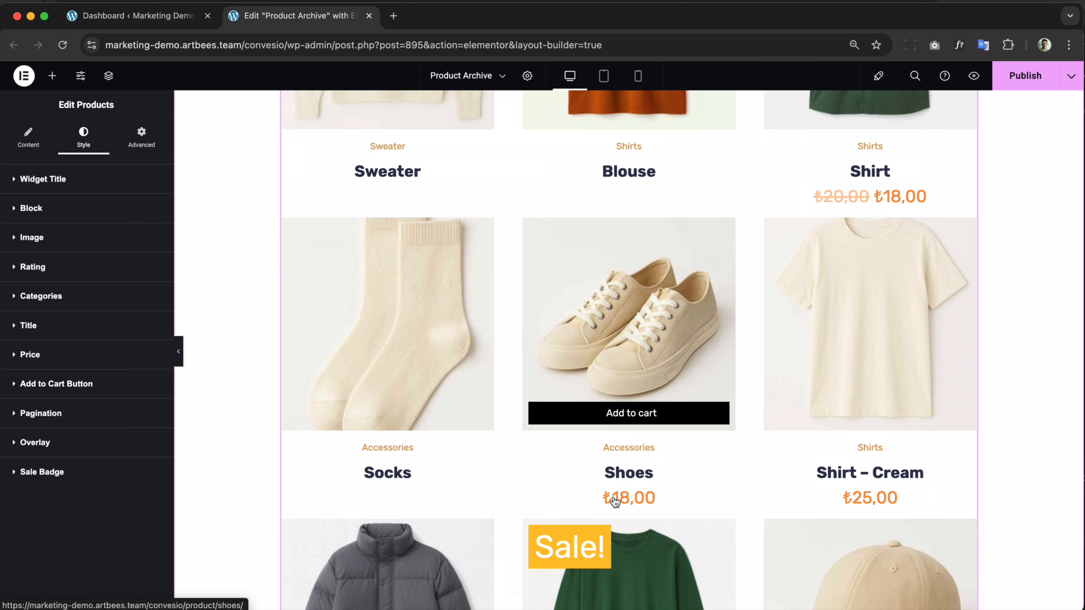
{"action": "scroll", "coordinate": [615, 500], "scroll_direction": "down", "scroll_amount": 5}
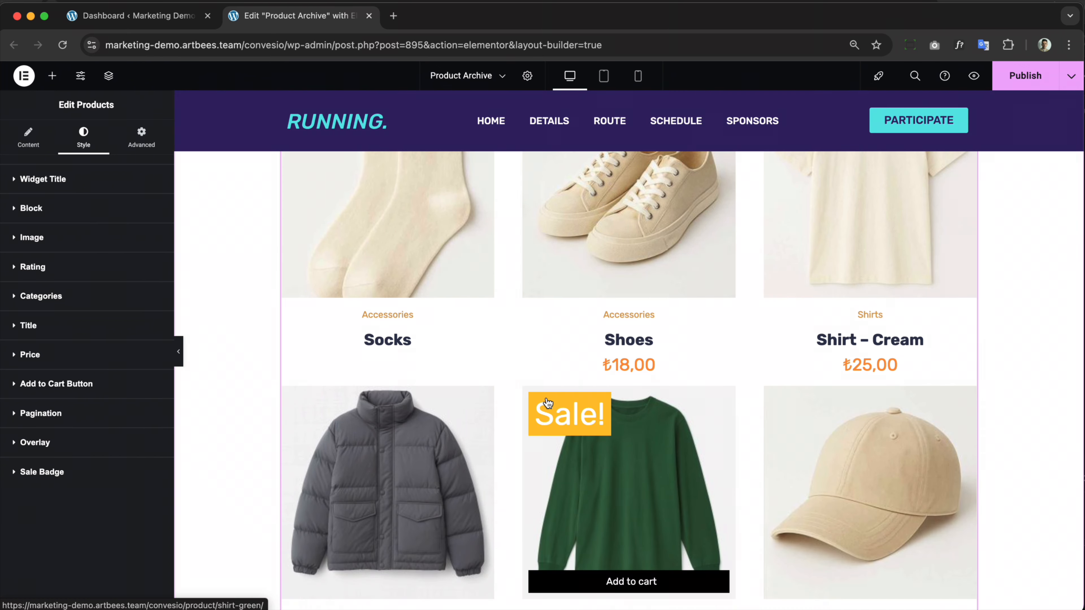
{"action": "left_click", "coordinate": [51, 473]}
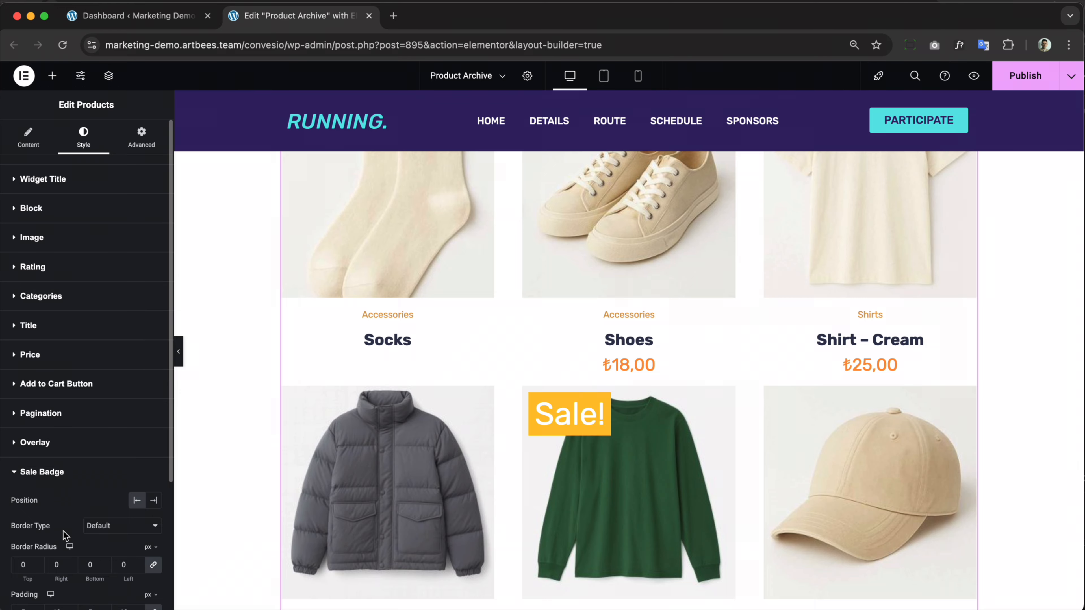
{"action": "scroll", "coordinate": [64, 536], "scroll_direction": "down", "scroll_amount": 5}
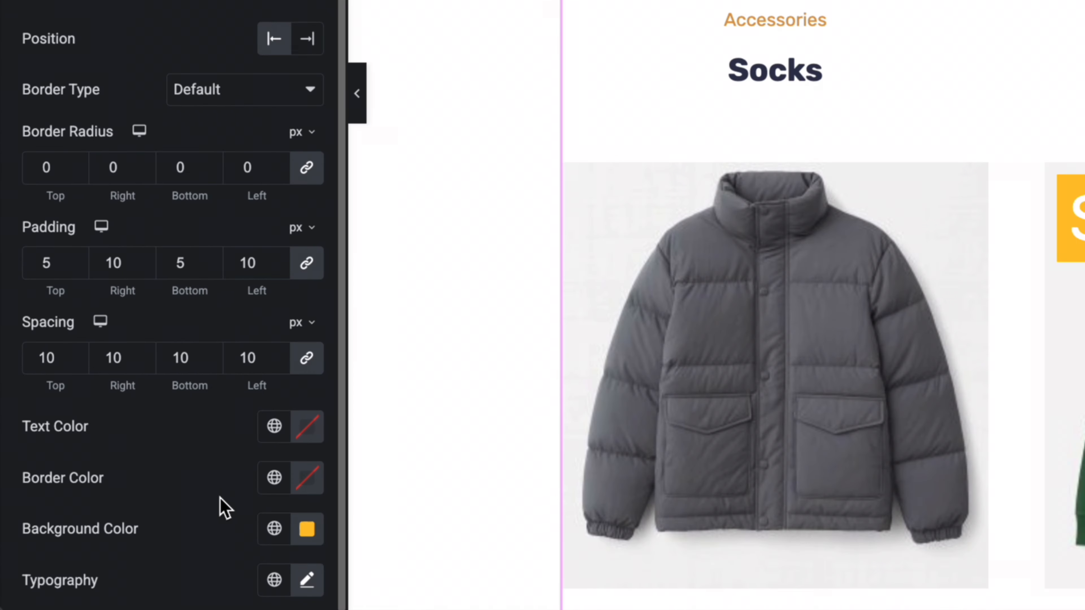
{"action": "left_click", "coordinate": [306, 529]}
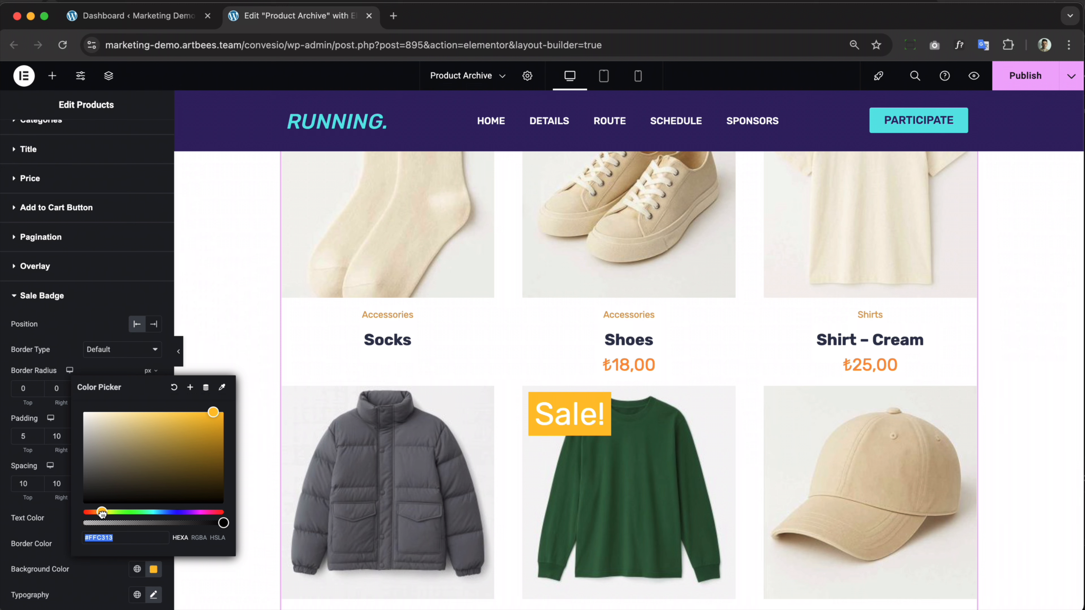
{"action": "left_click_drag", "start_coordinate": [202, 414], "coordinate": [200, 416]}
{"action": "mouse_move", "coordinate": [99, 513]}
{"action": "left_mouse_down"}
{"action": "mouse_move", "coordinate": [111, 513]}
{"action": "mouse_move", "coordinate": [98, 514]}
{"action": "left_mouse_up"}
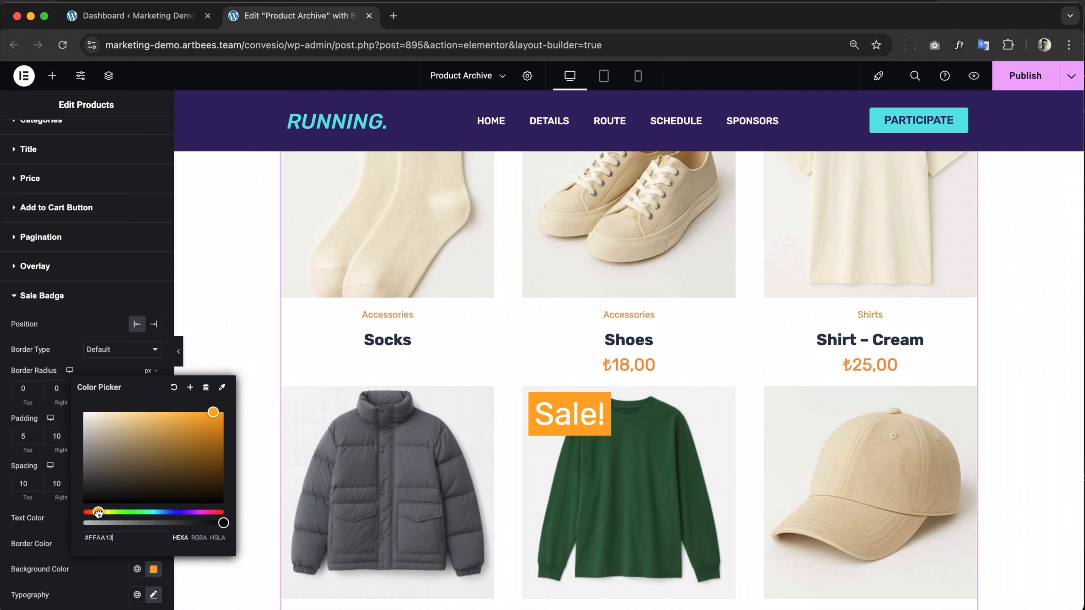
{"action": "left_click_drag", "start_coordinate": [130, 463], "coordinate": [174, 402]}
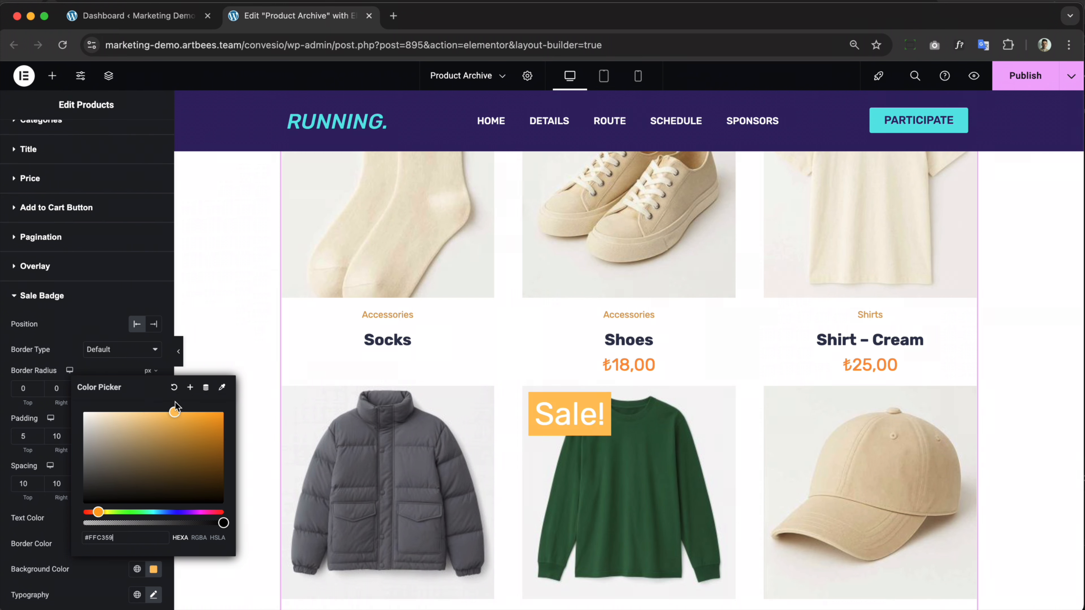
{"action": "left_click", "coordinate": [96, 366]}
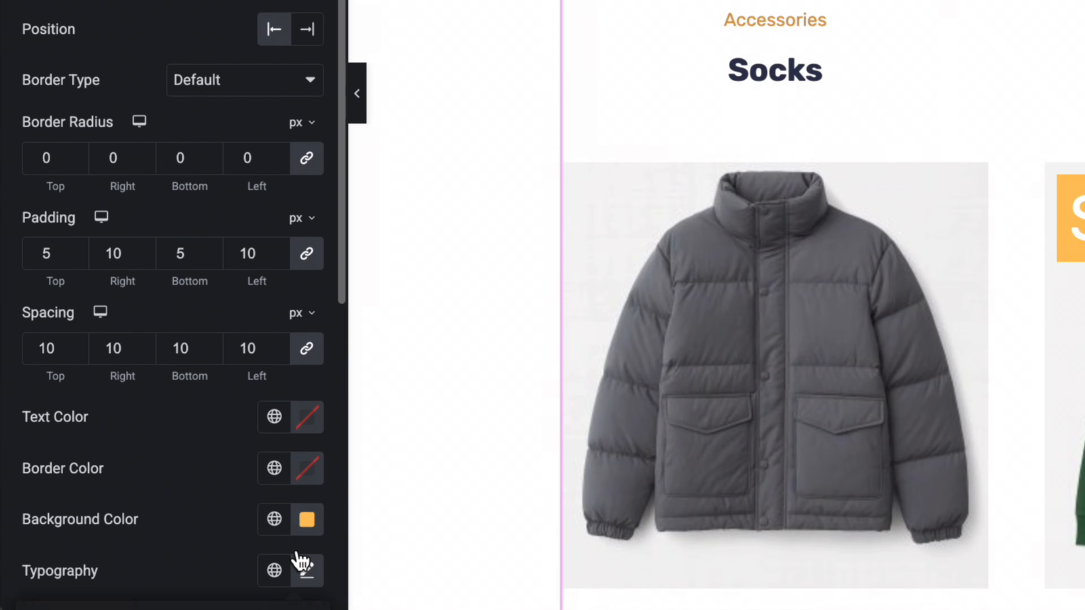
Set the sale badge's typography size to 40 px
{"action": "left_click", "coordinate": [304, 568]}
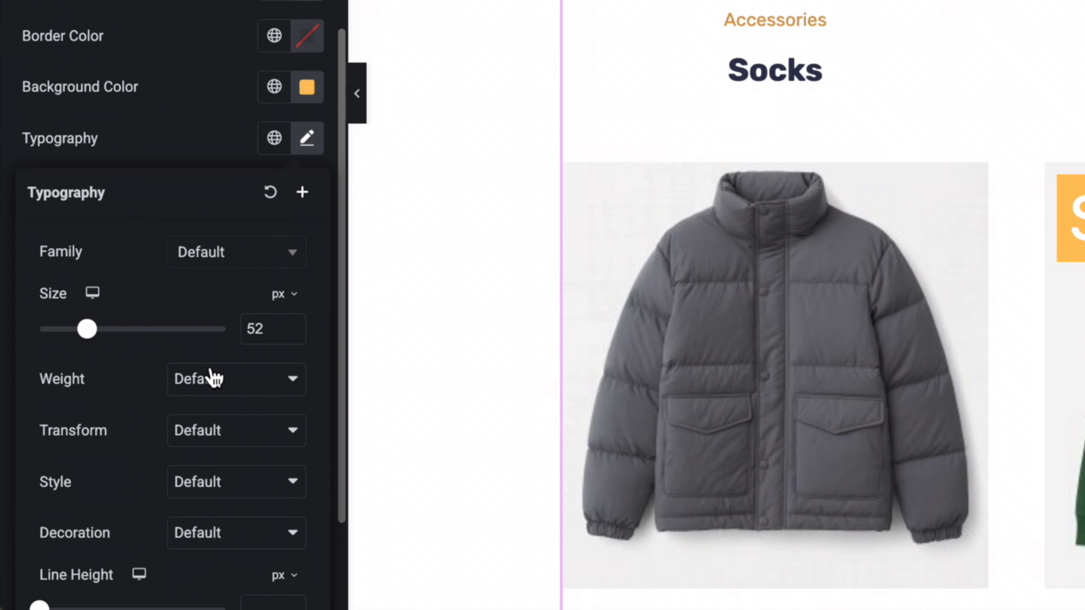
{"action": "left_click_drag", "start_coordinate": [86, 332], "coordinate": [78, 332]}
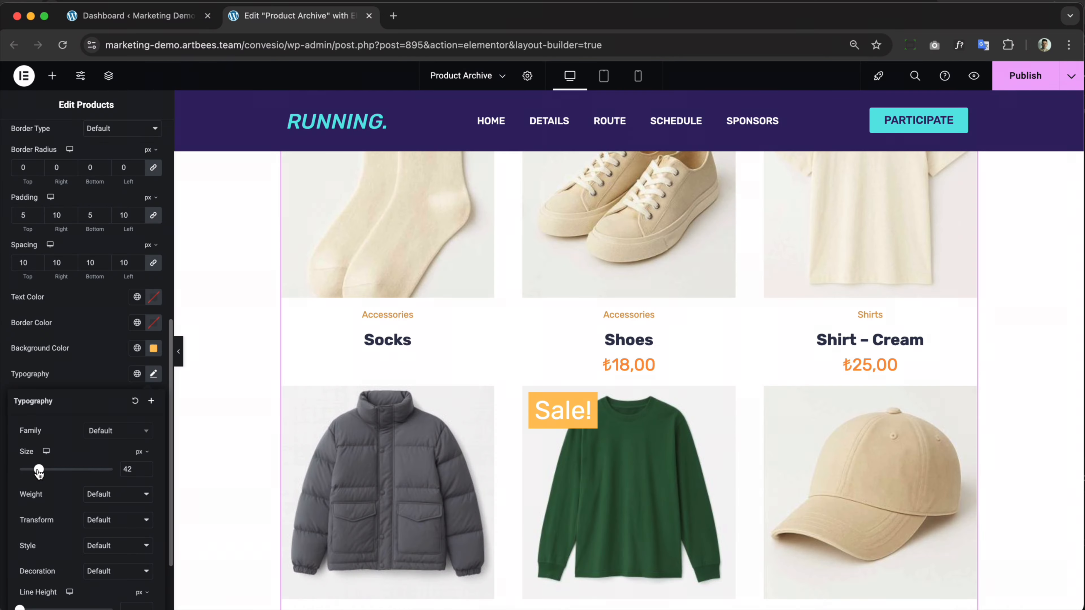
{"action": "left_click_drag", "start_coordinate": [39, 471], "coordinate": [38, 472]}
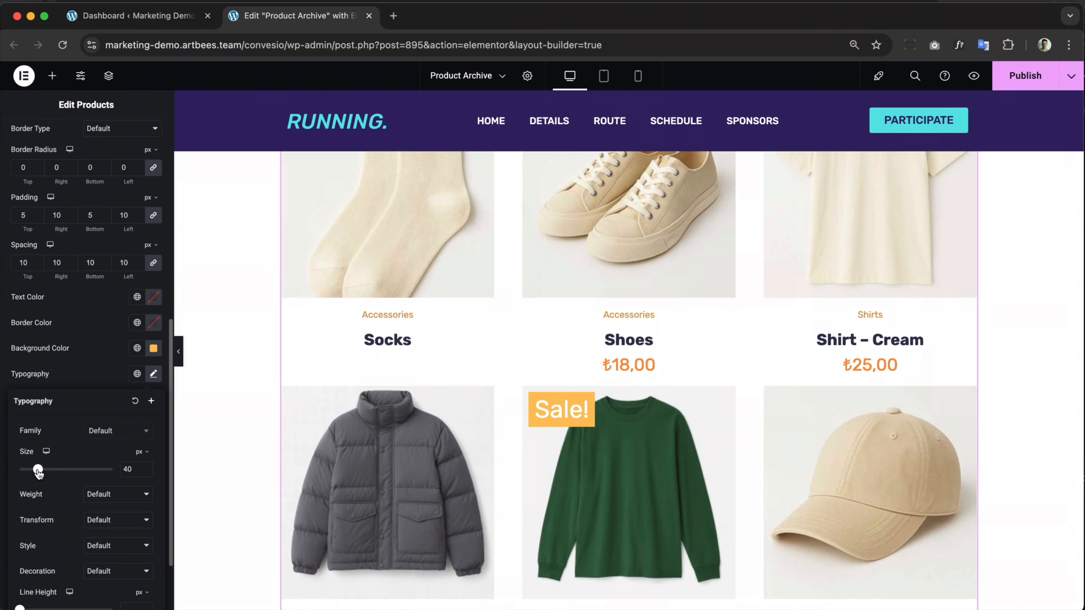
{"action": "left_click", "coordinate": [86, 376]}
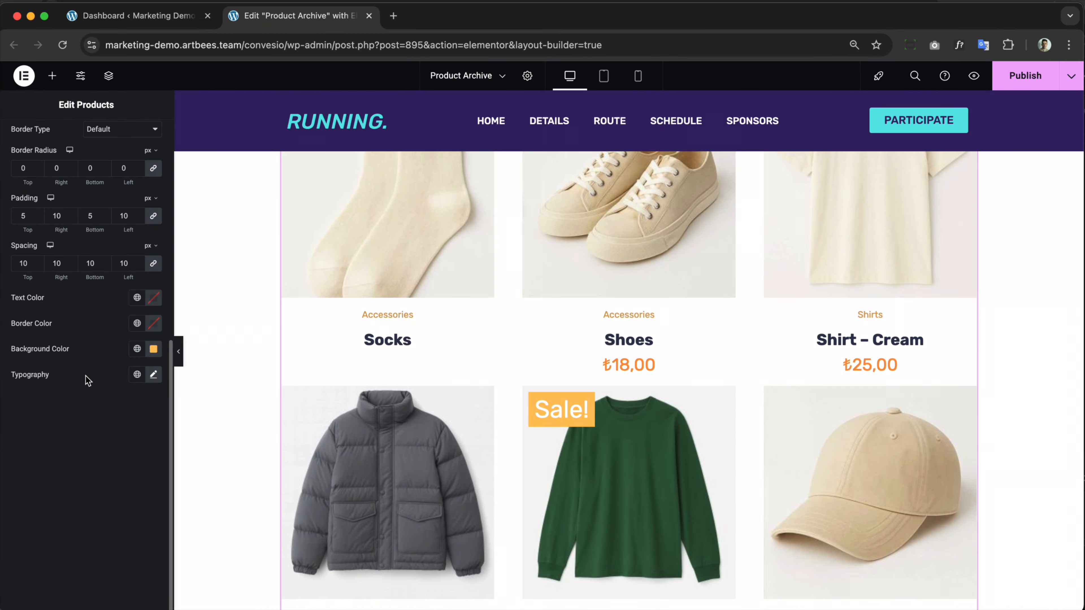
Publish the Product Archive template with the styled products widget
{"action": "scroll", "coordinate": [235, 362], "scroll_direction": "up", "scroll_amount": 10}
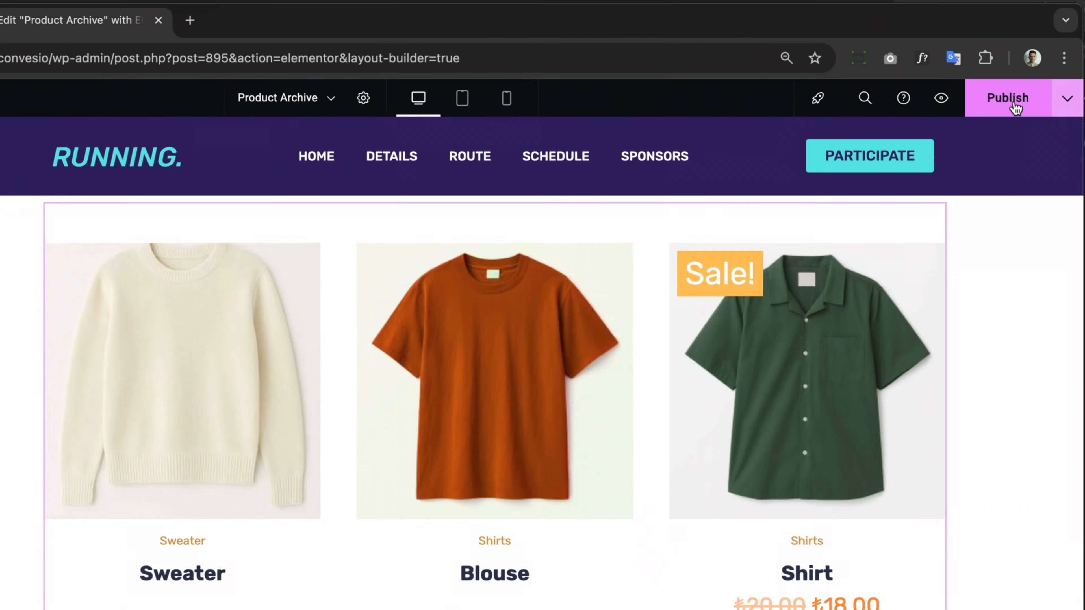
{"action": "left_click", "coordinate": [991, 132]}
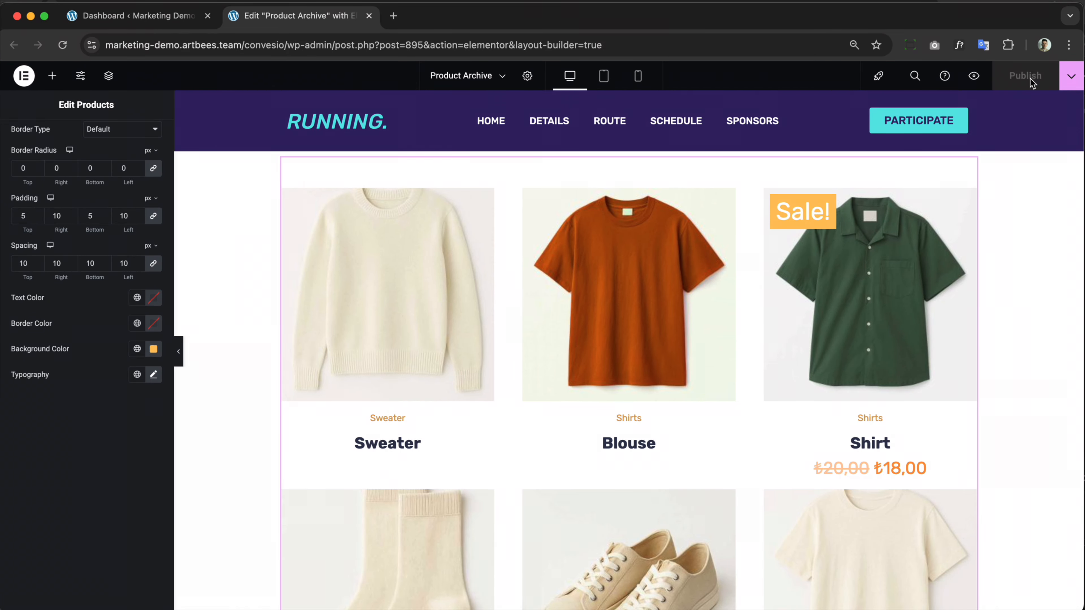